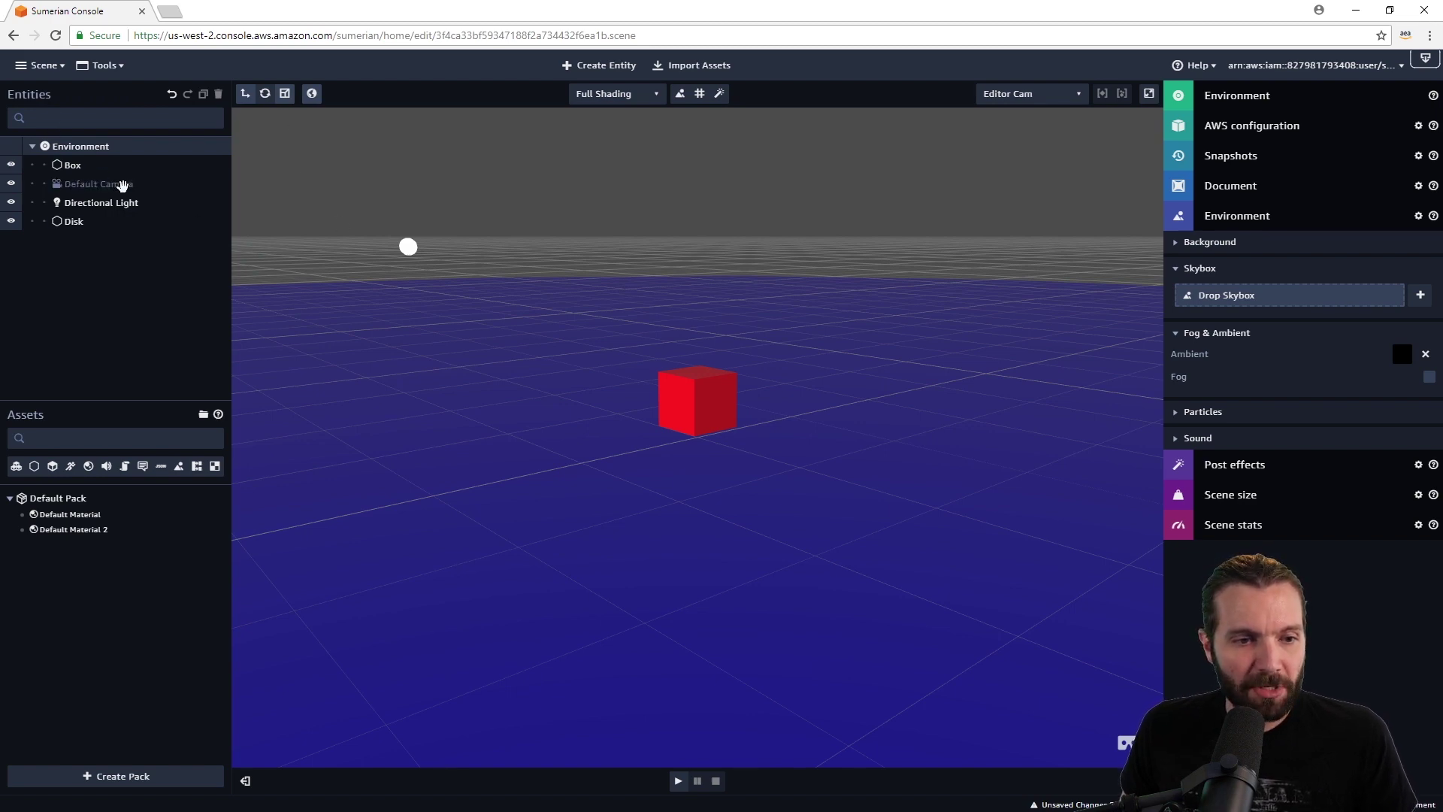
# Inspect the components of the Disk, Directional Light and Default Camera entities.
pyautogui.moveTo(84, 164); pyautogui.dragTo(96, 146)
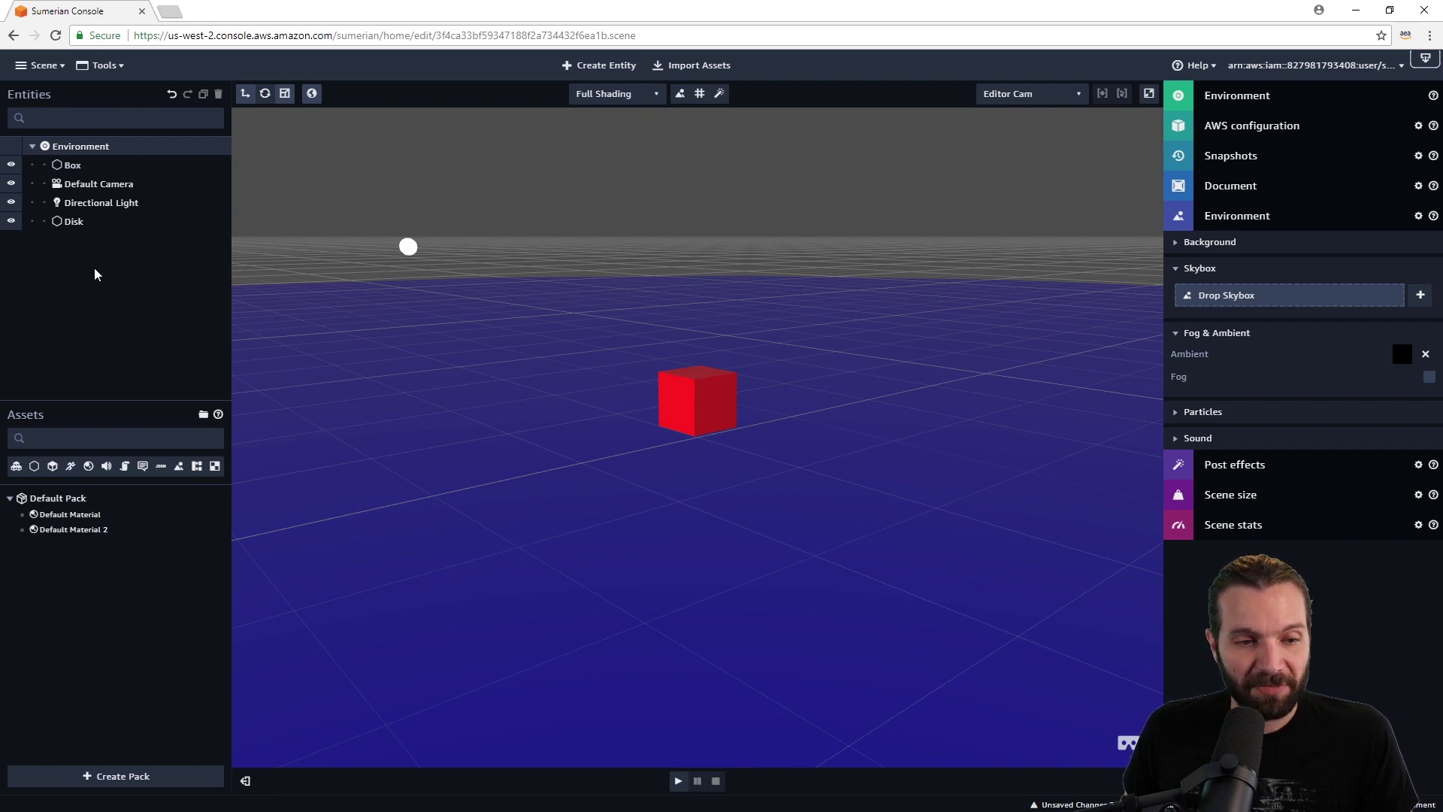
pyautogui.click(72, 221)
pyautogui.click(1198, 185)
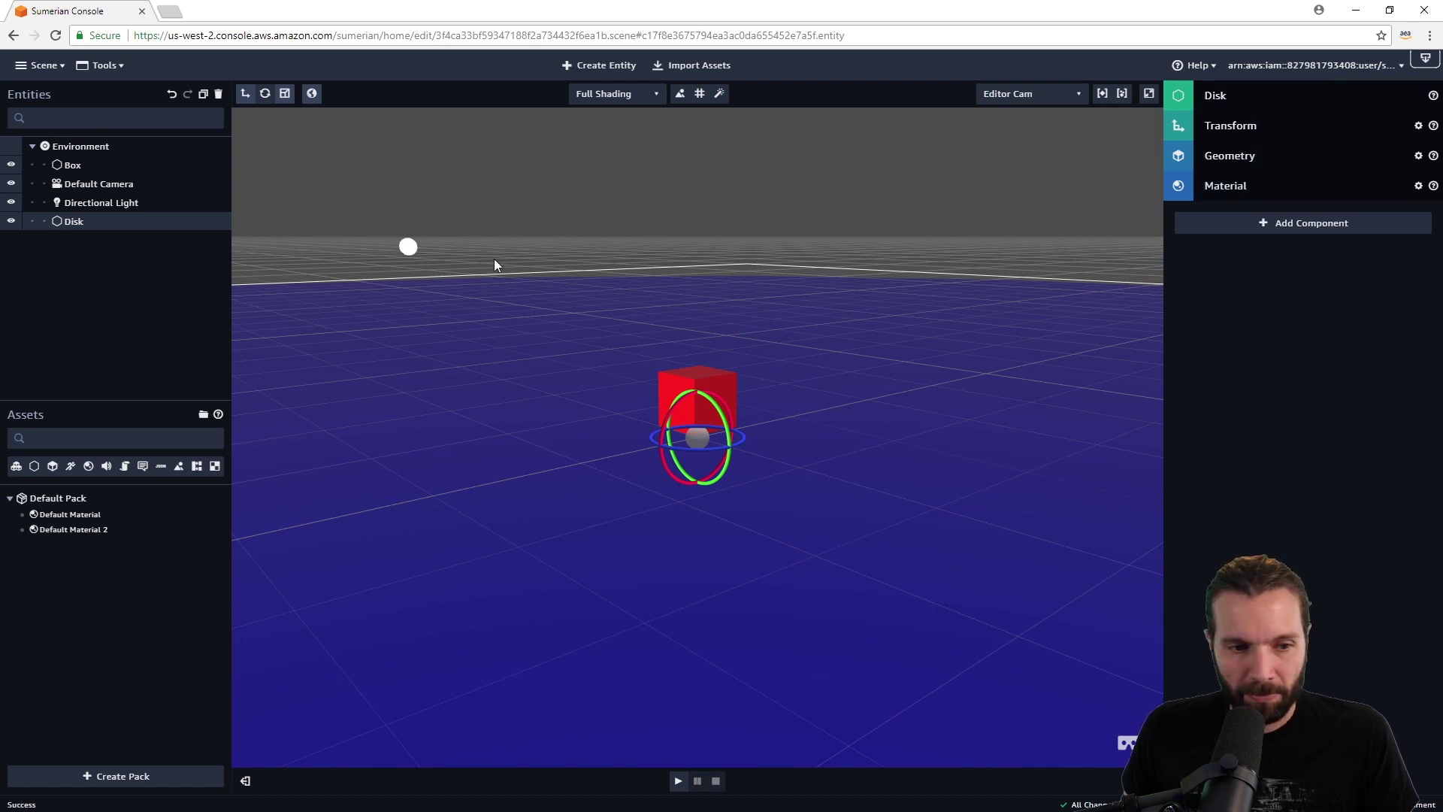
pyautogui.click(101, 202)
pyautogui.click(100, 184)
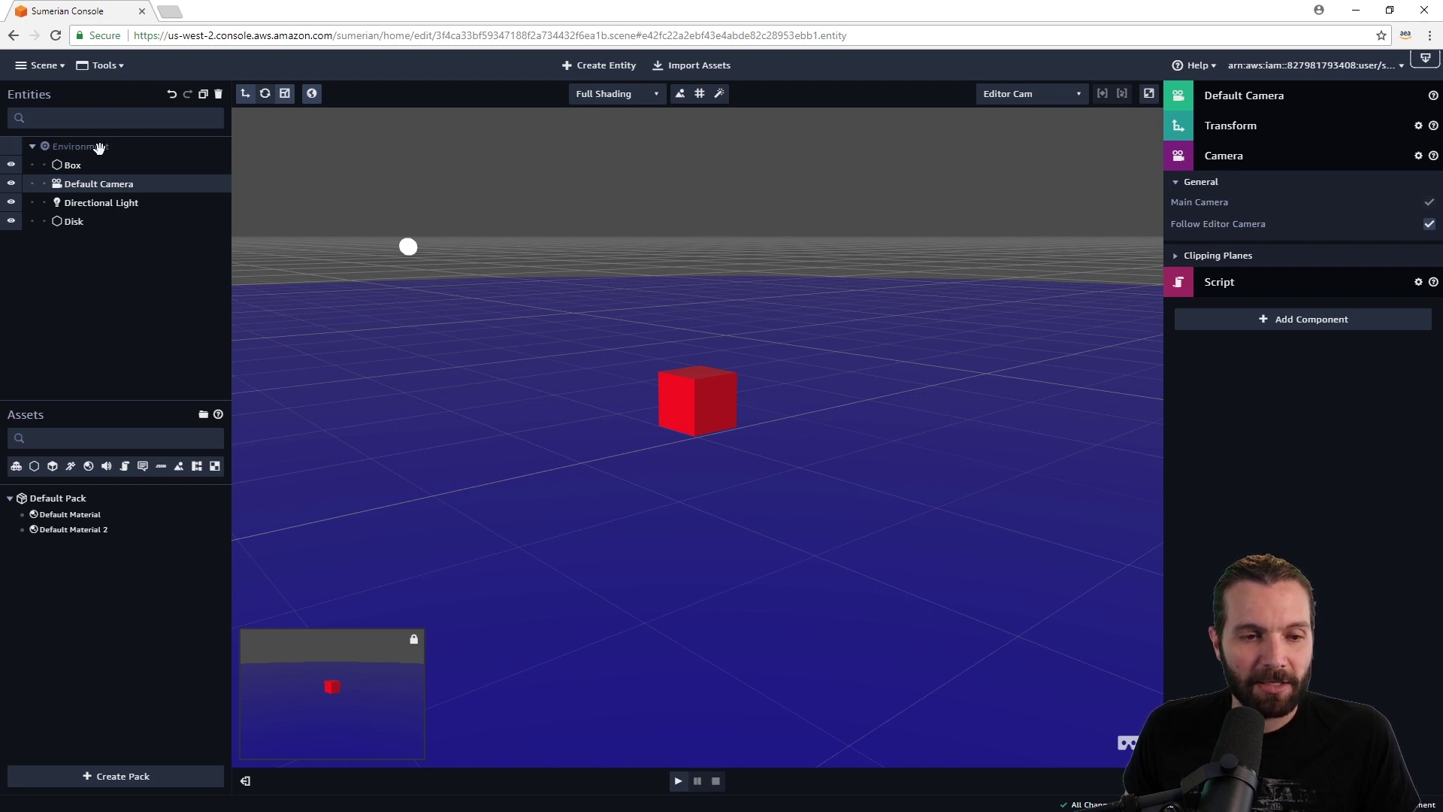
# Select the Environment entity and show only the Background section, collapsing Skybox and Fog & Ambient.
pyautogui.click(87, 146)
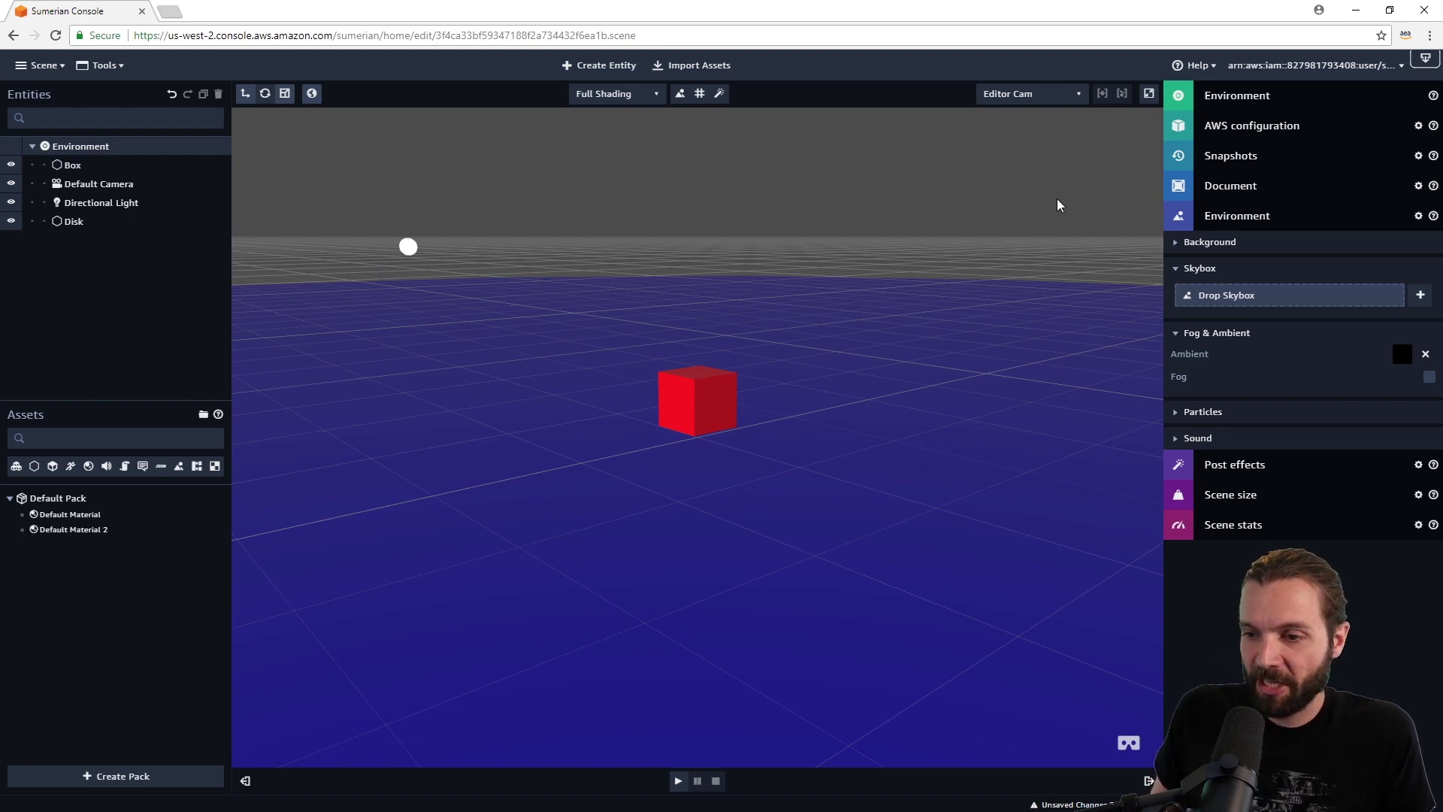
pyautogui.click(1270, 218)
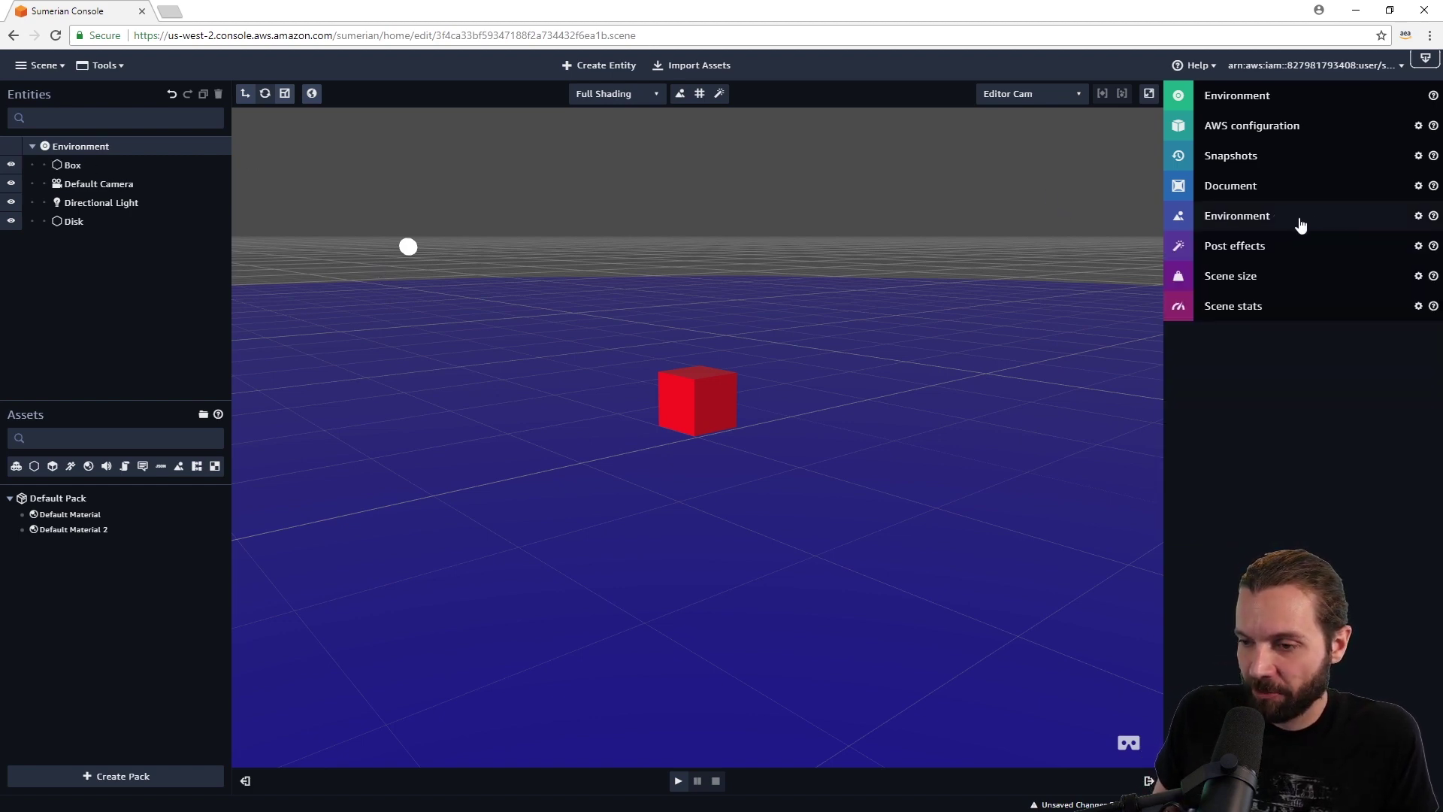
pyautogui.click(1300, 222)
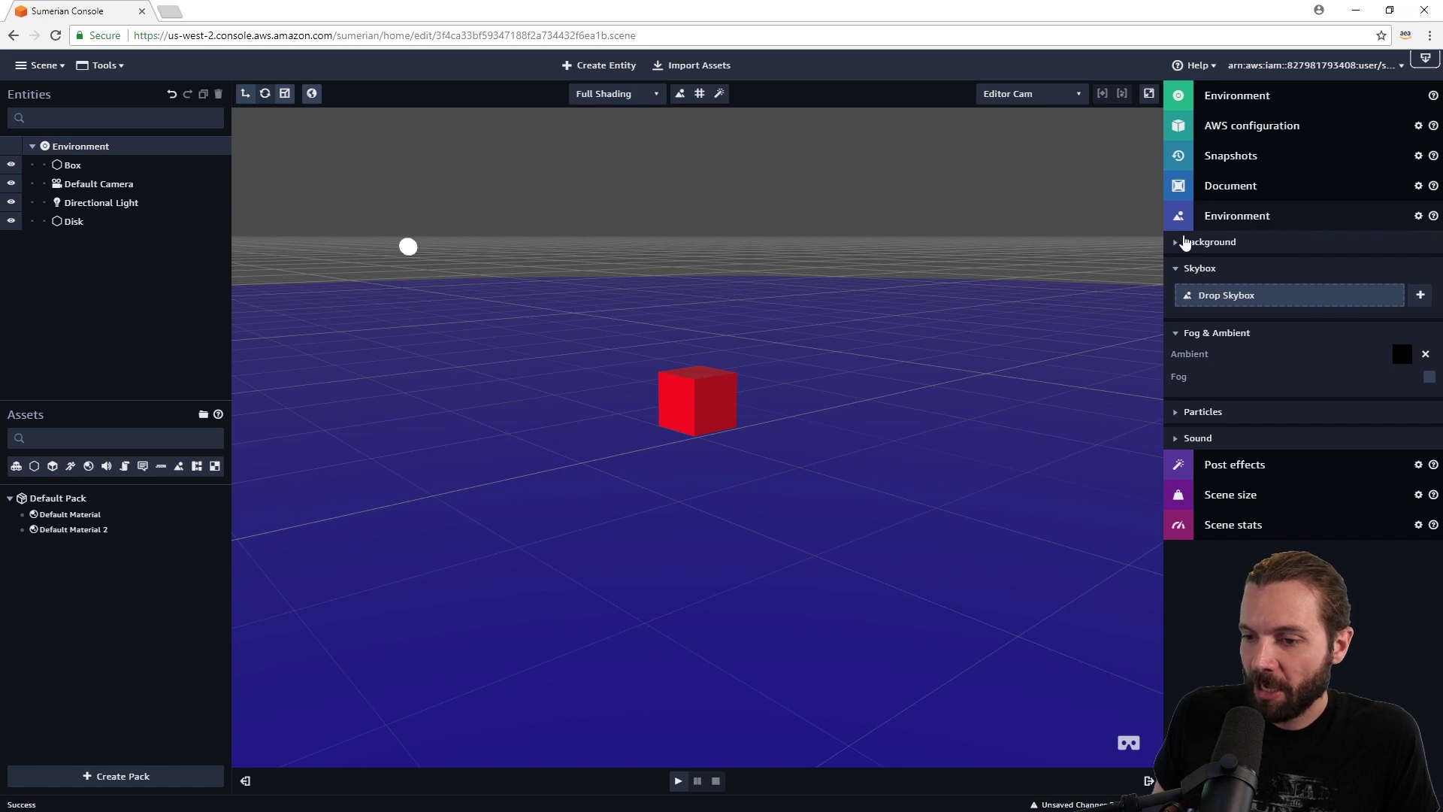
pyautogui.click(1175, 272)
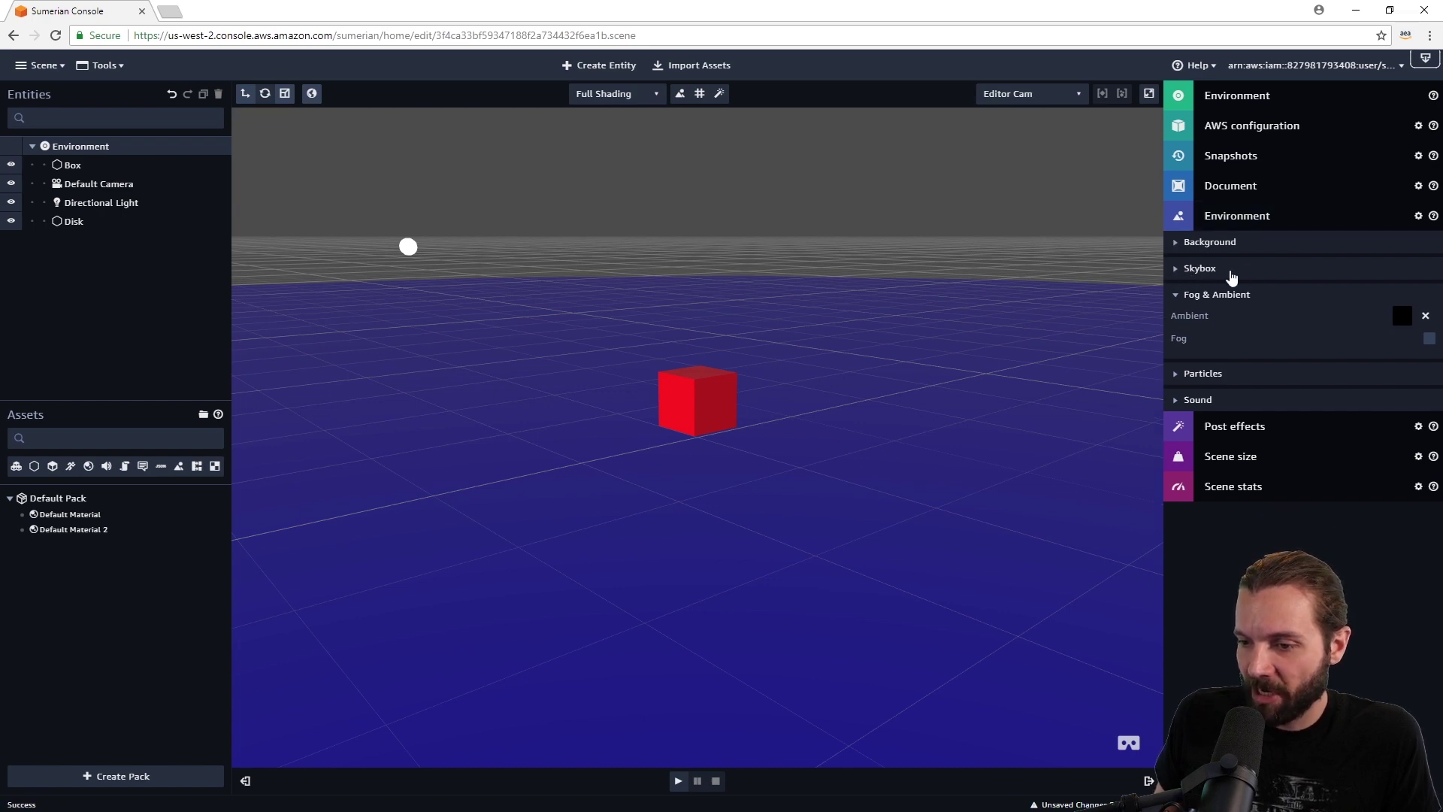
pyautogui.click(1177, 296)
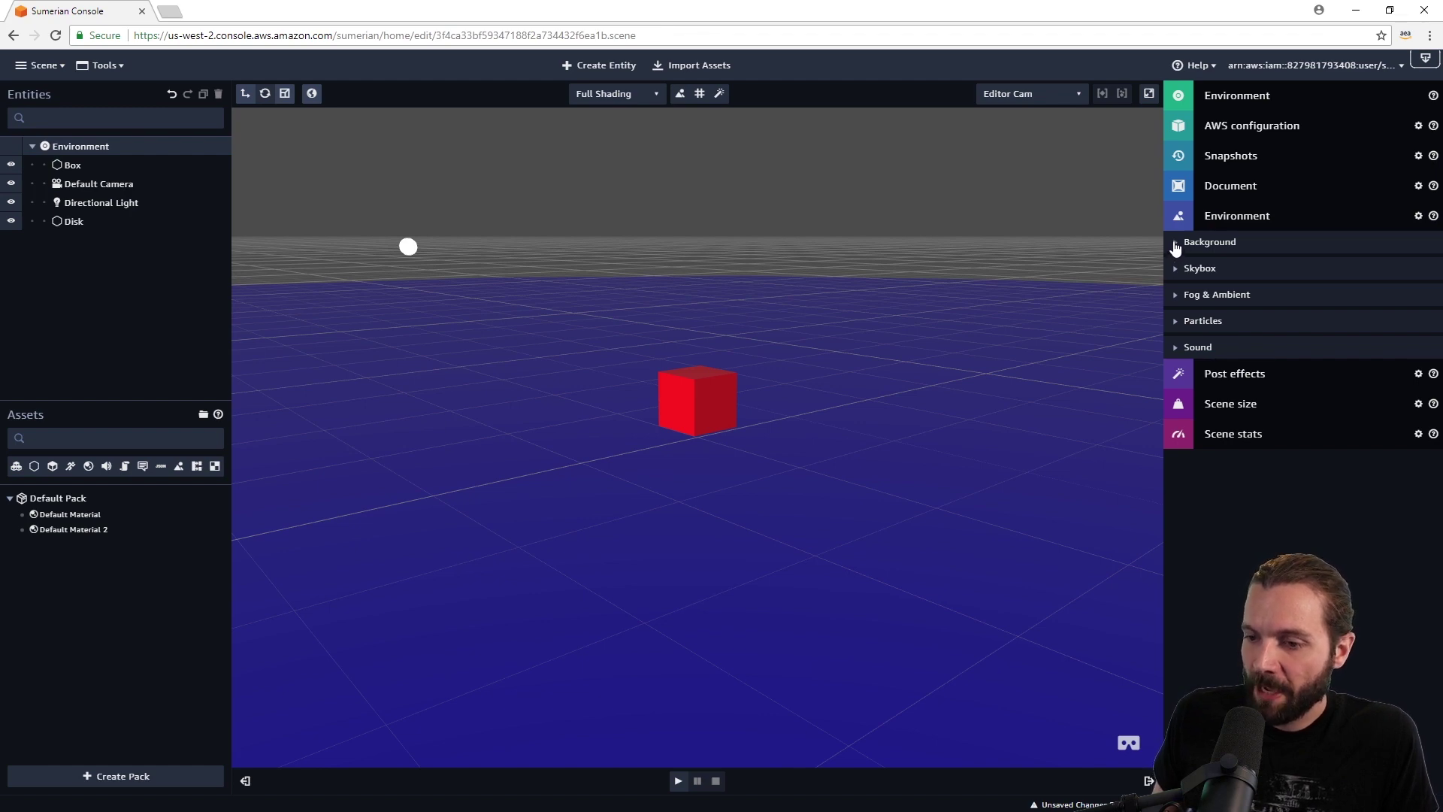
pyautogui.click(1177, 244)
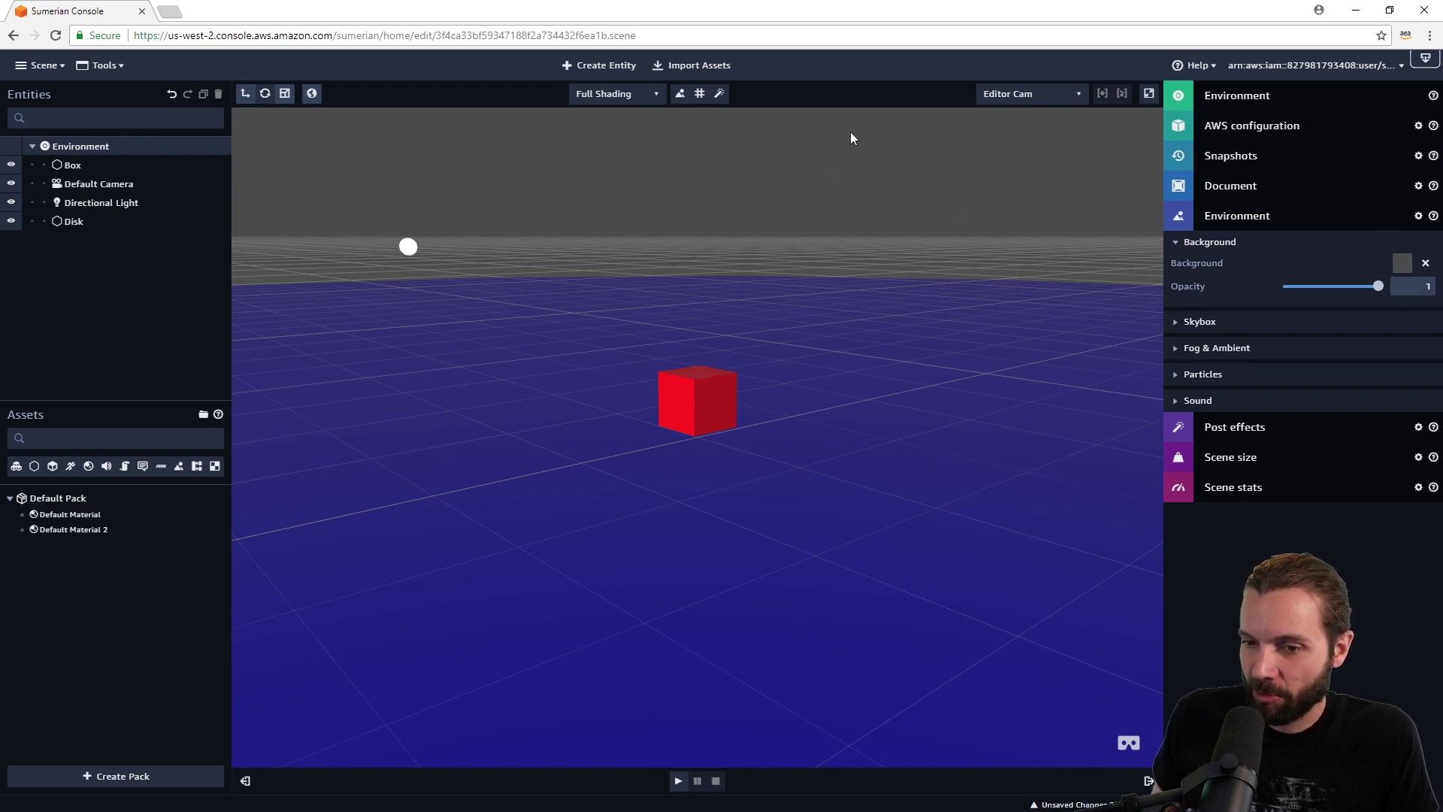
# Change the environment's background color to bright yellow-green, hex d8f408.
pyautogui.click(1403, 264)
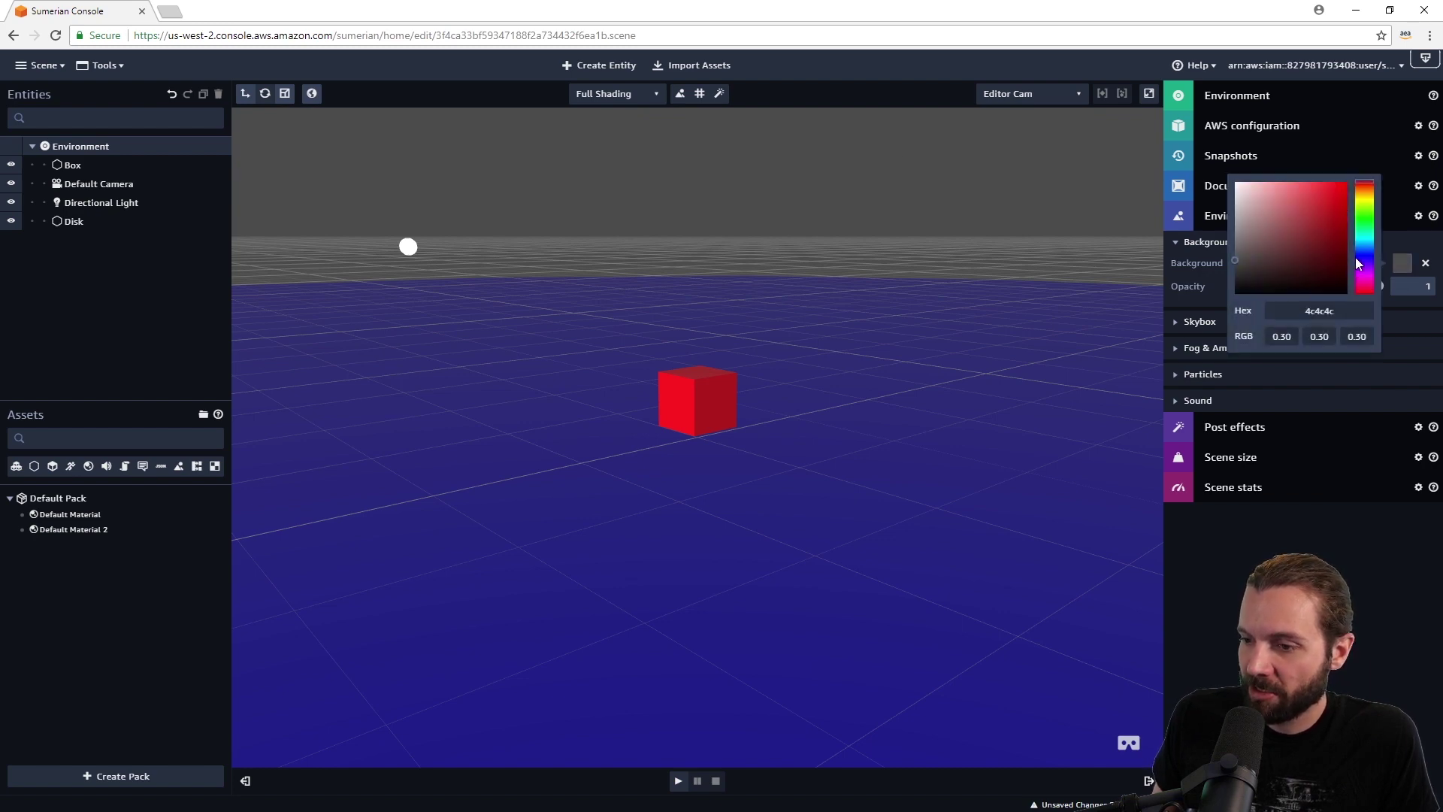
pyautogui.moveTo(1367, 211); pyautogui.dragTo(1366, 201)
pyautogui.click(1344, 187)
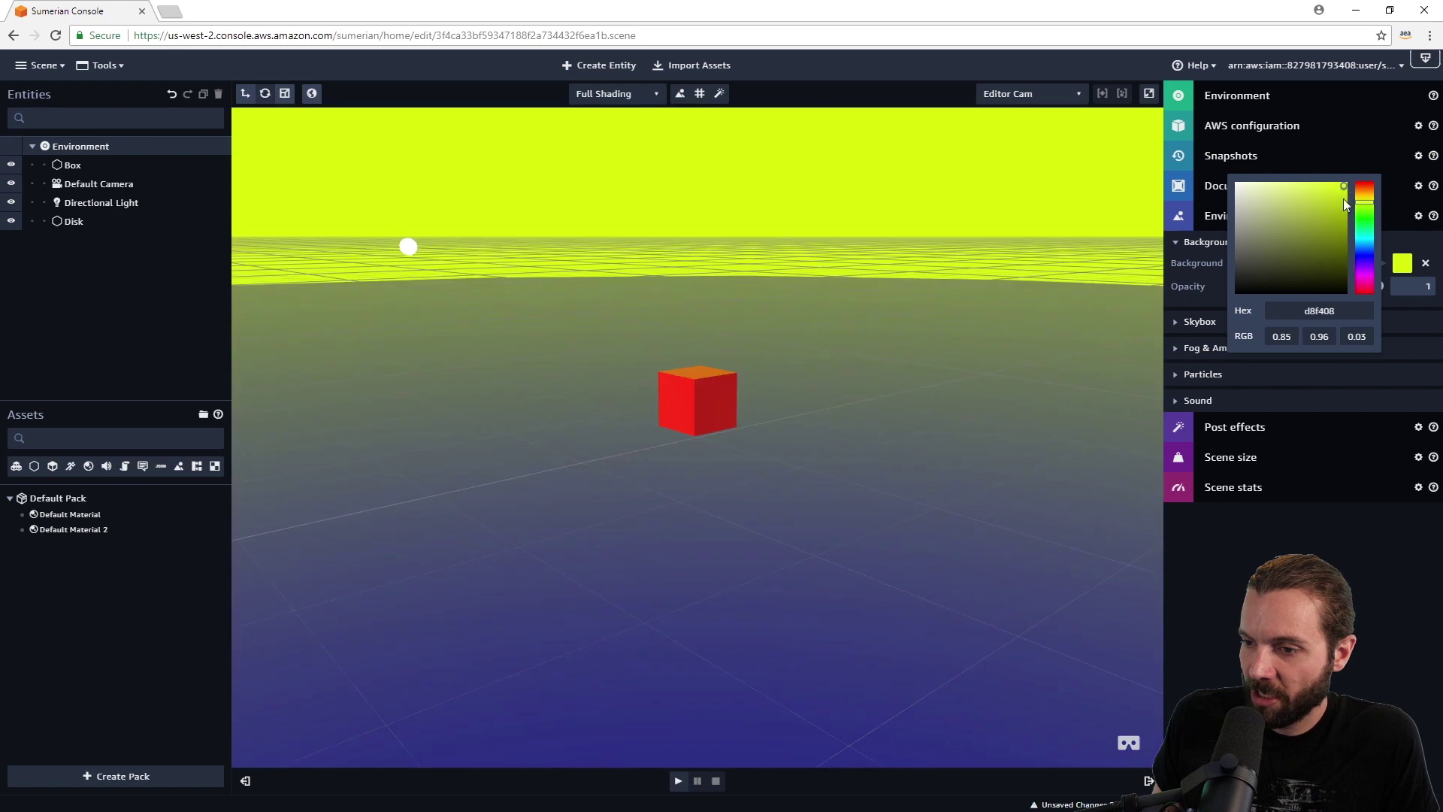
pyautogui.moveTo(900, 314); pyautogui.dragTo(780, 494)
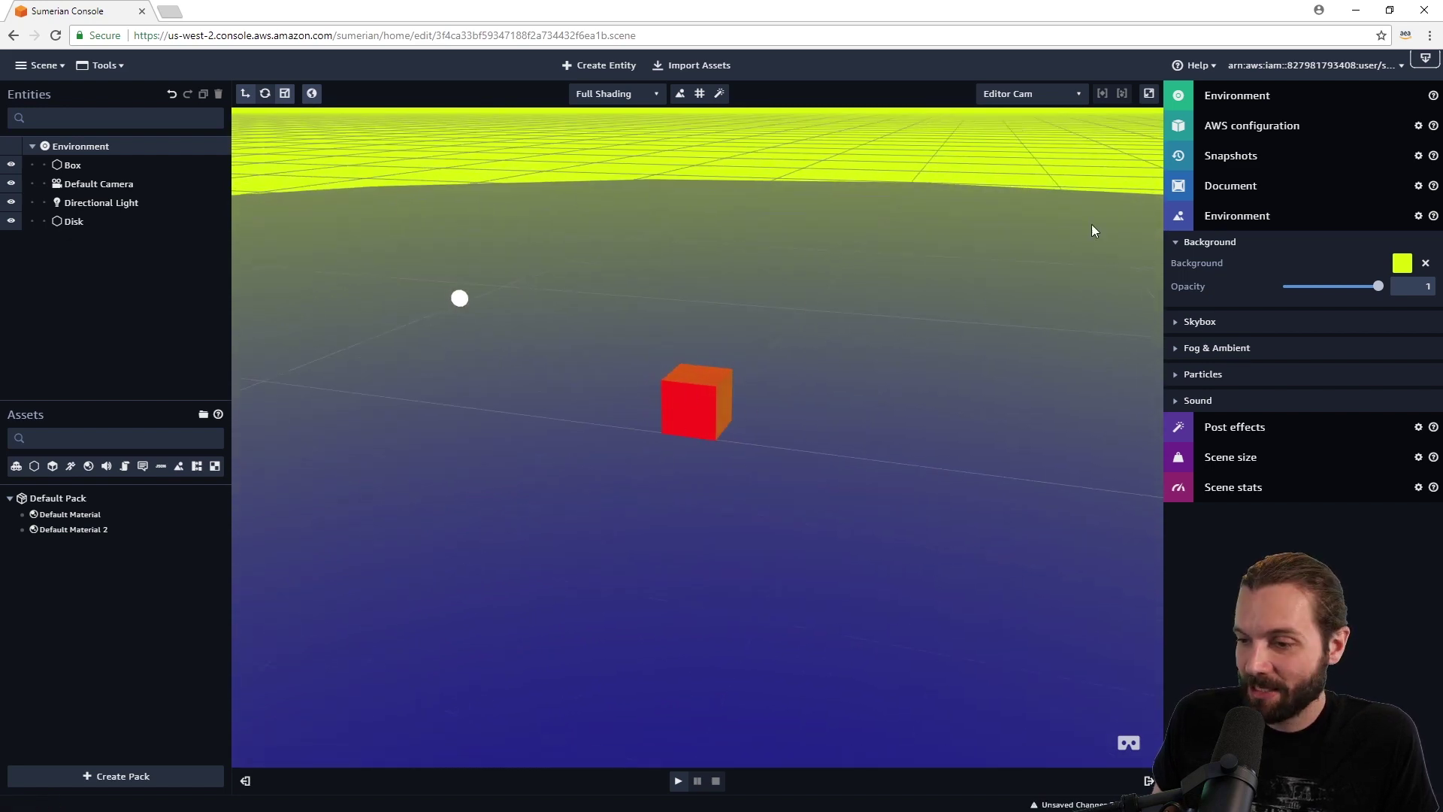
# Lower the background opacity to 0 and return it to 1.
pyautogui.moveTo(1025, 424); pyautogui.dragTo(1023, 406)
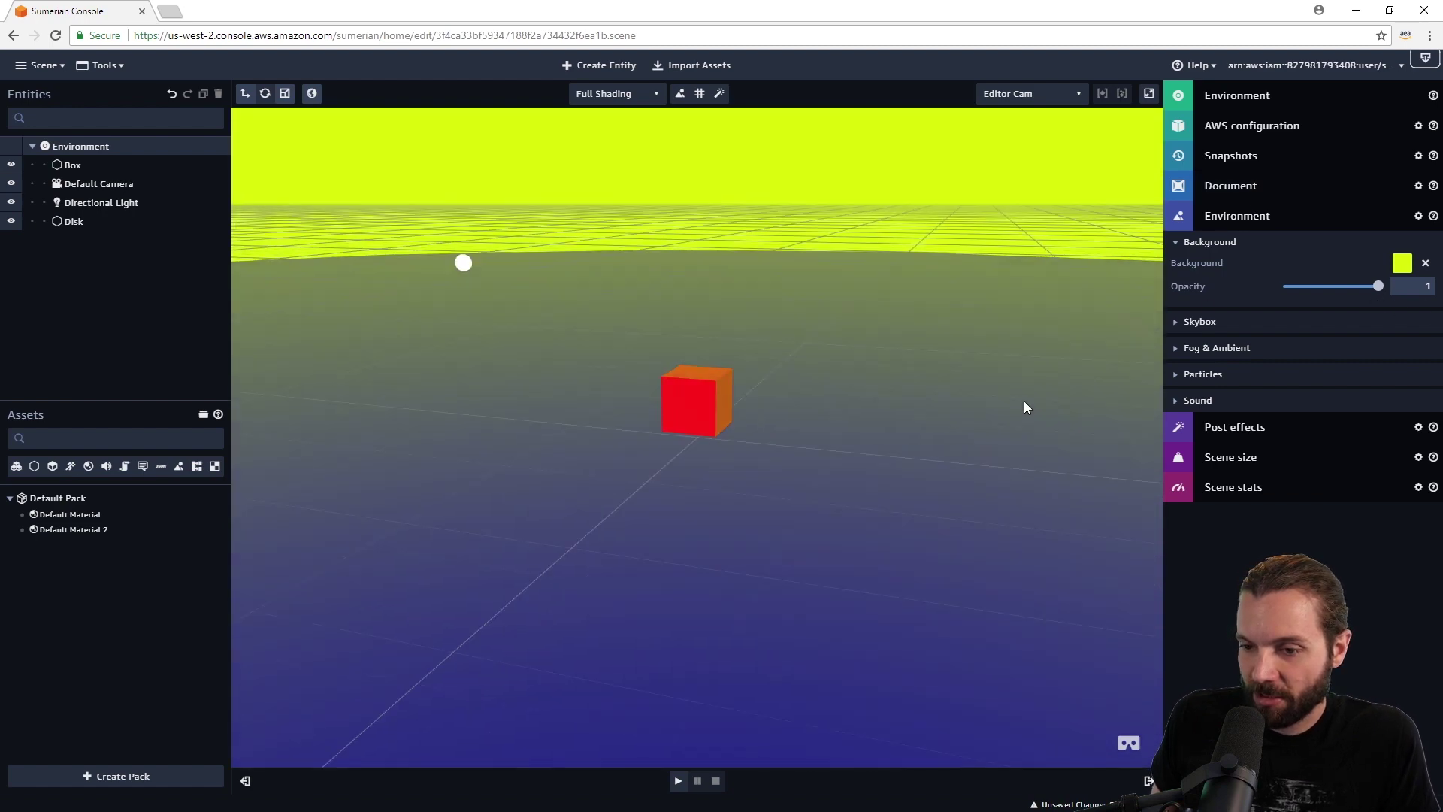
pyautogui.moveTo(1378, 287); pyautogui.dragTo(1272, 288)
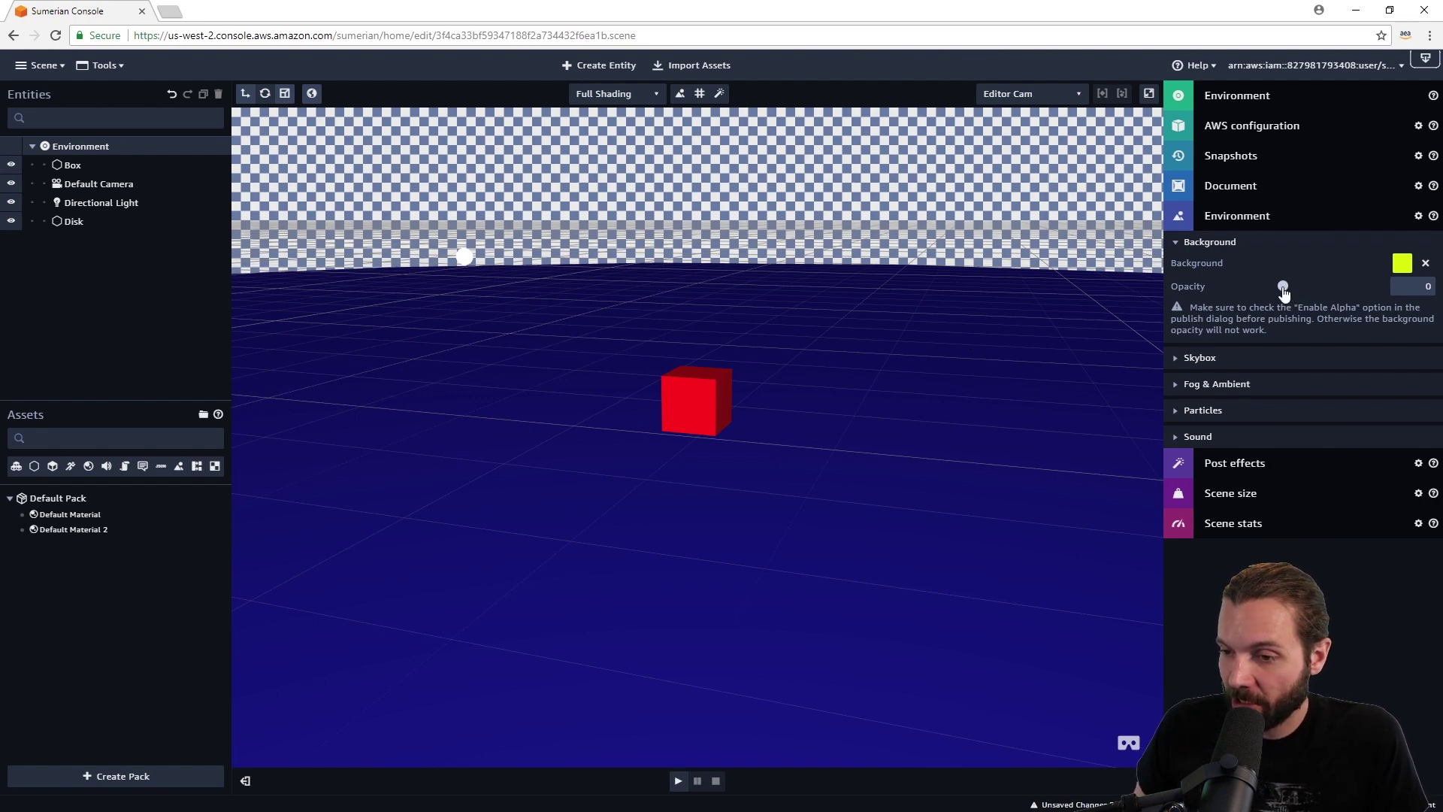
pyautogui.moveTo(1283, 292); pyautogui.dragTo(1381, 291)
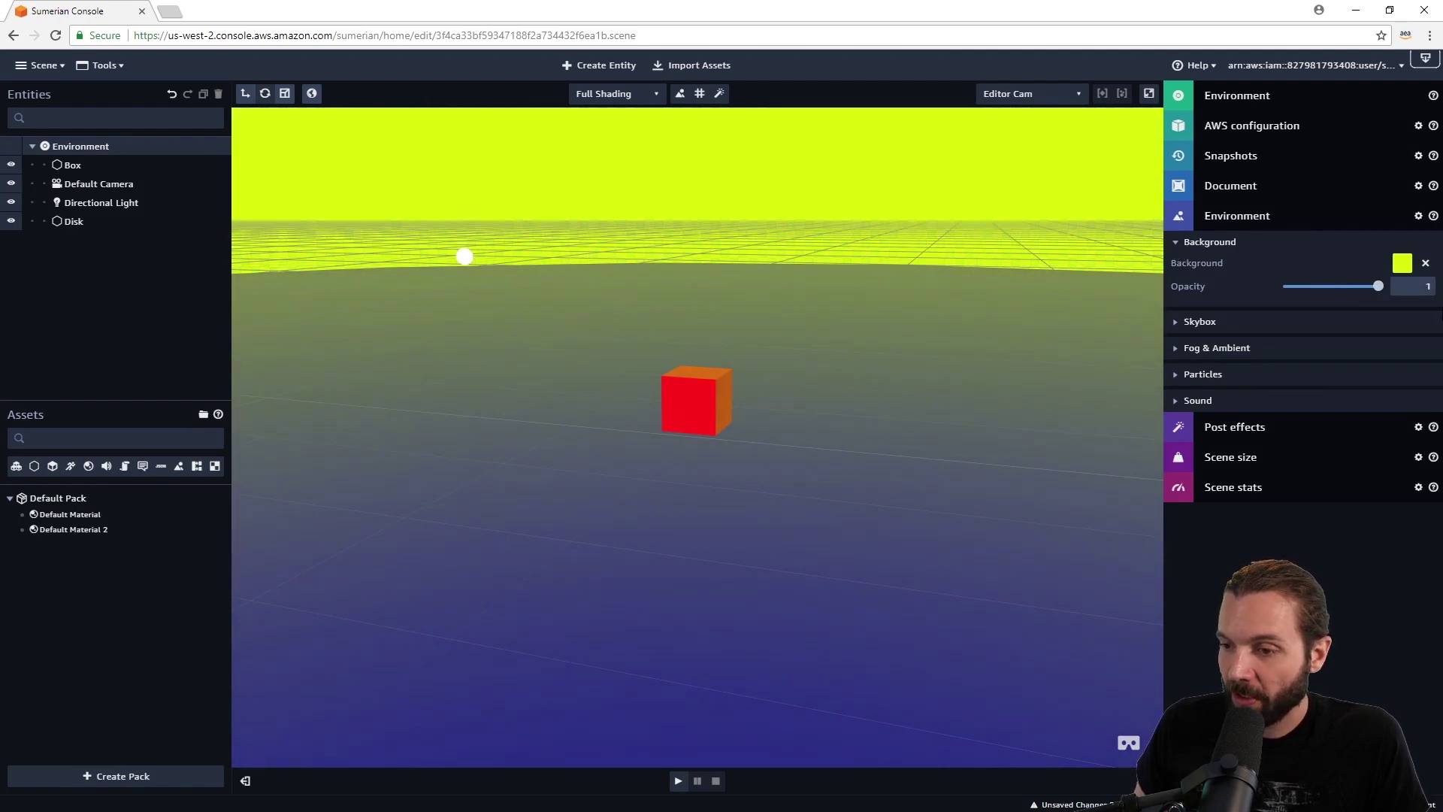
# Change the environment's background color to bright green, hex 08f42e.
pyautogui.click(1402, 264)
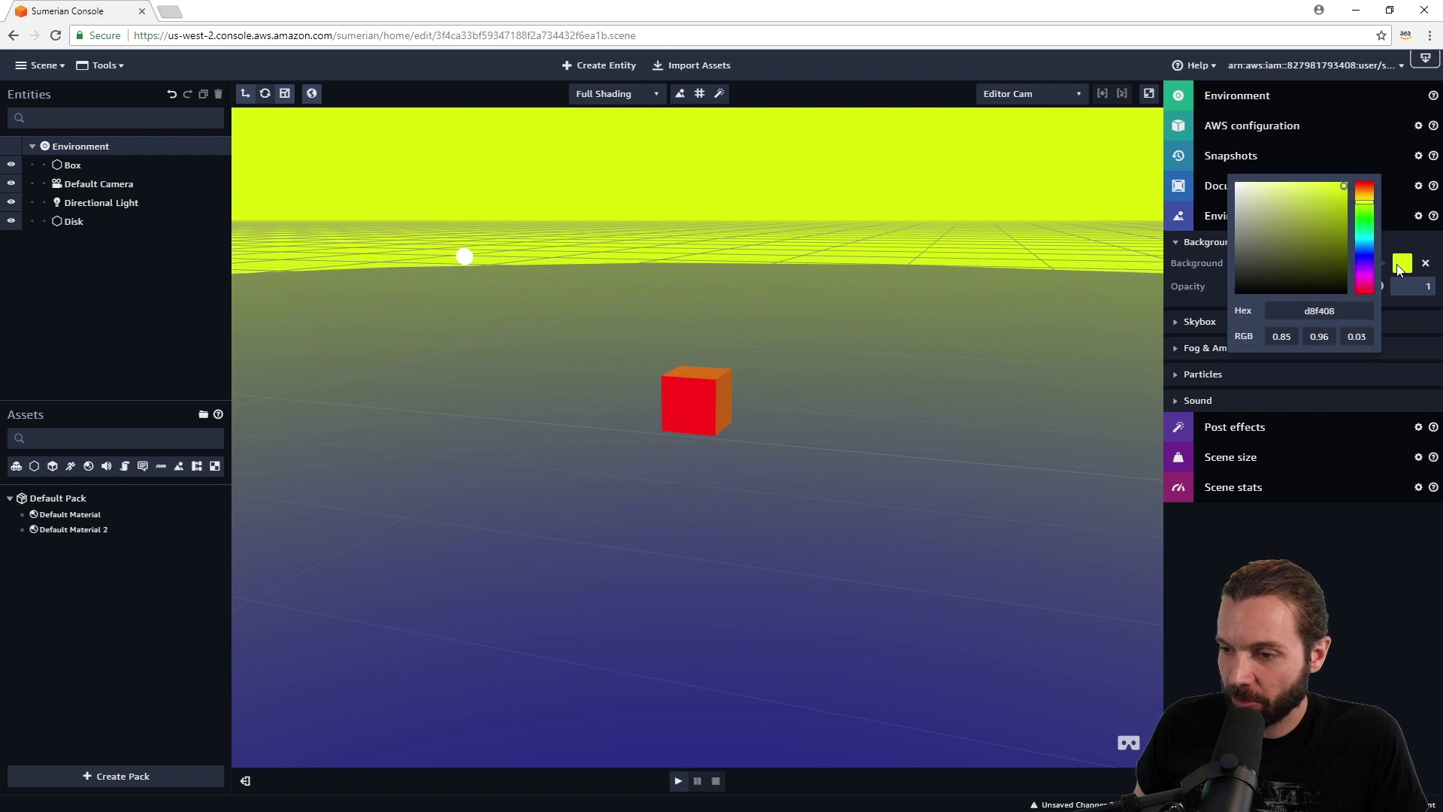
pyautogui.click(1365, 219)
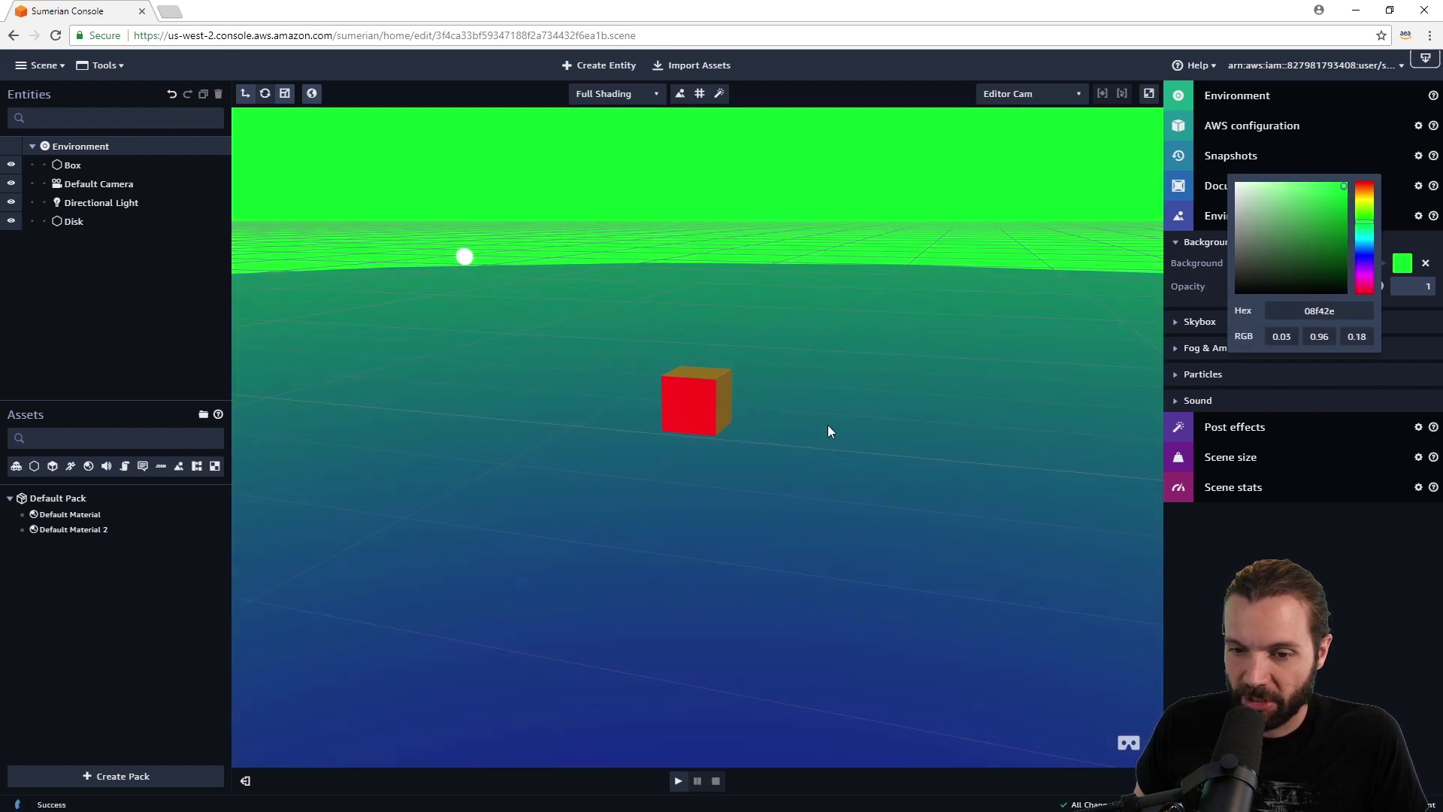
pyautogui.click(890, 479)
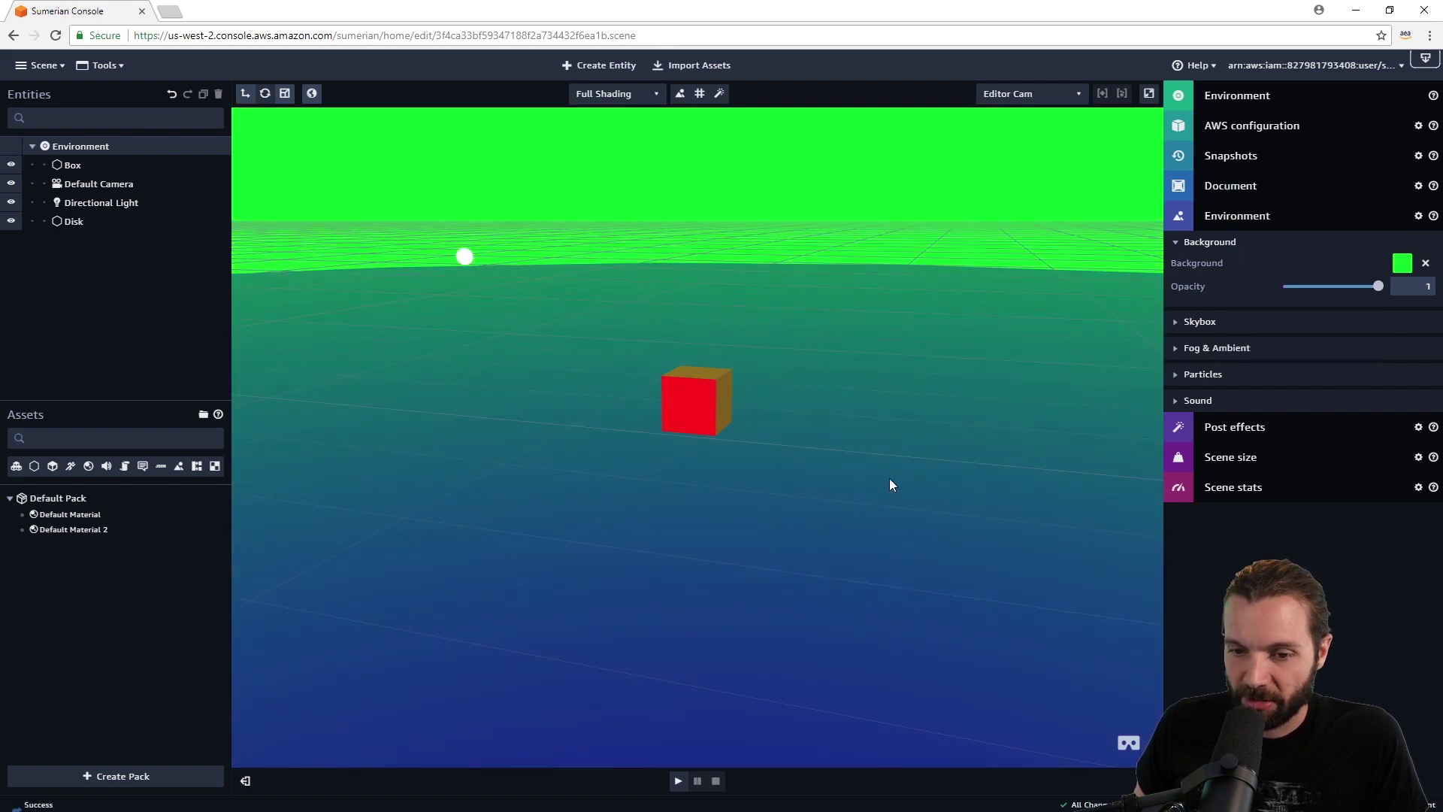
# Undo all the background color and opacity changes, back to the original gray background at full opacity.
pyautogui.click(172, 96)
pyautogui.click(173, 96)
pyautogui.click(173, 96)
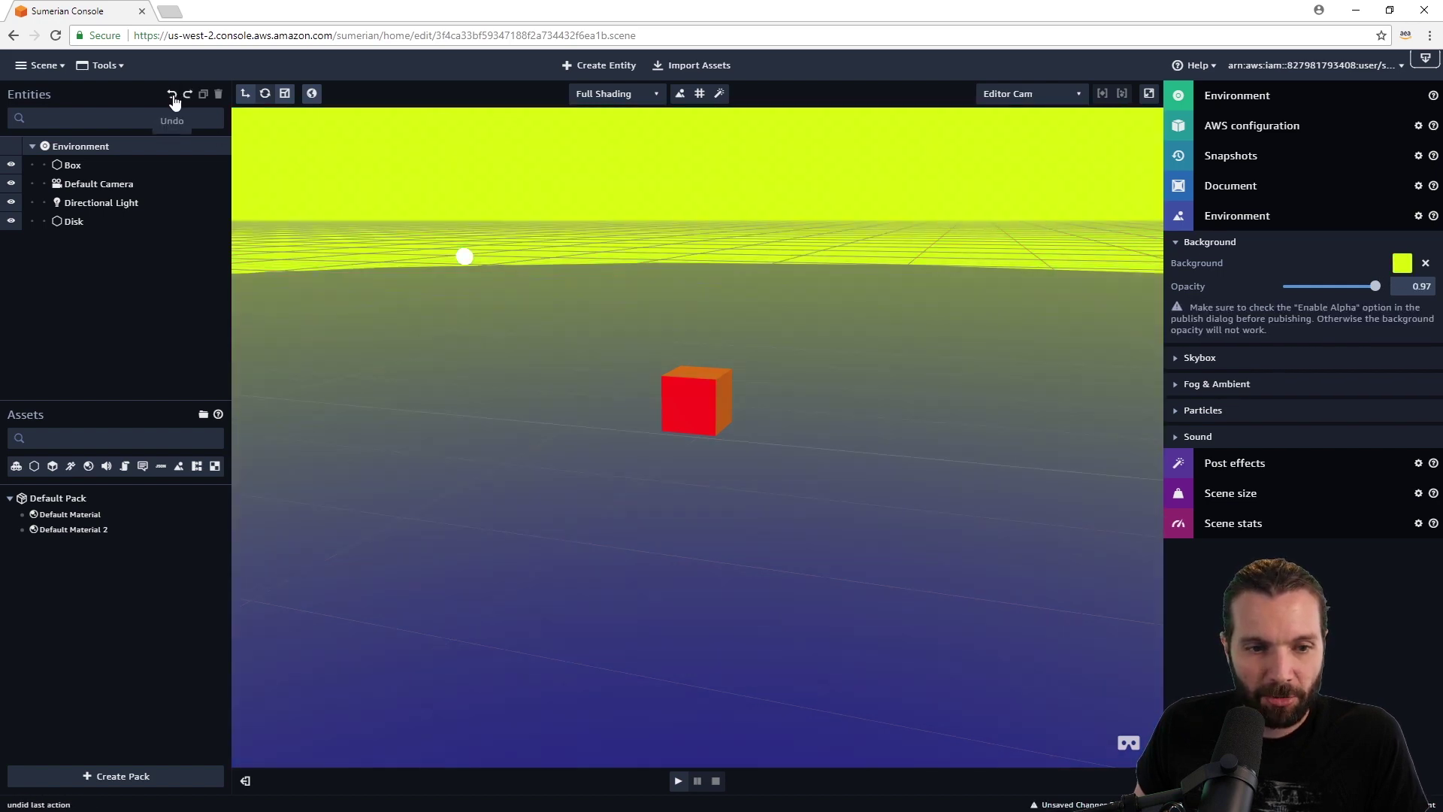
pyautogui.click(172, 96)
pyautogui.click(172, 97)
pyautogui.click(171, 96)
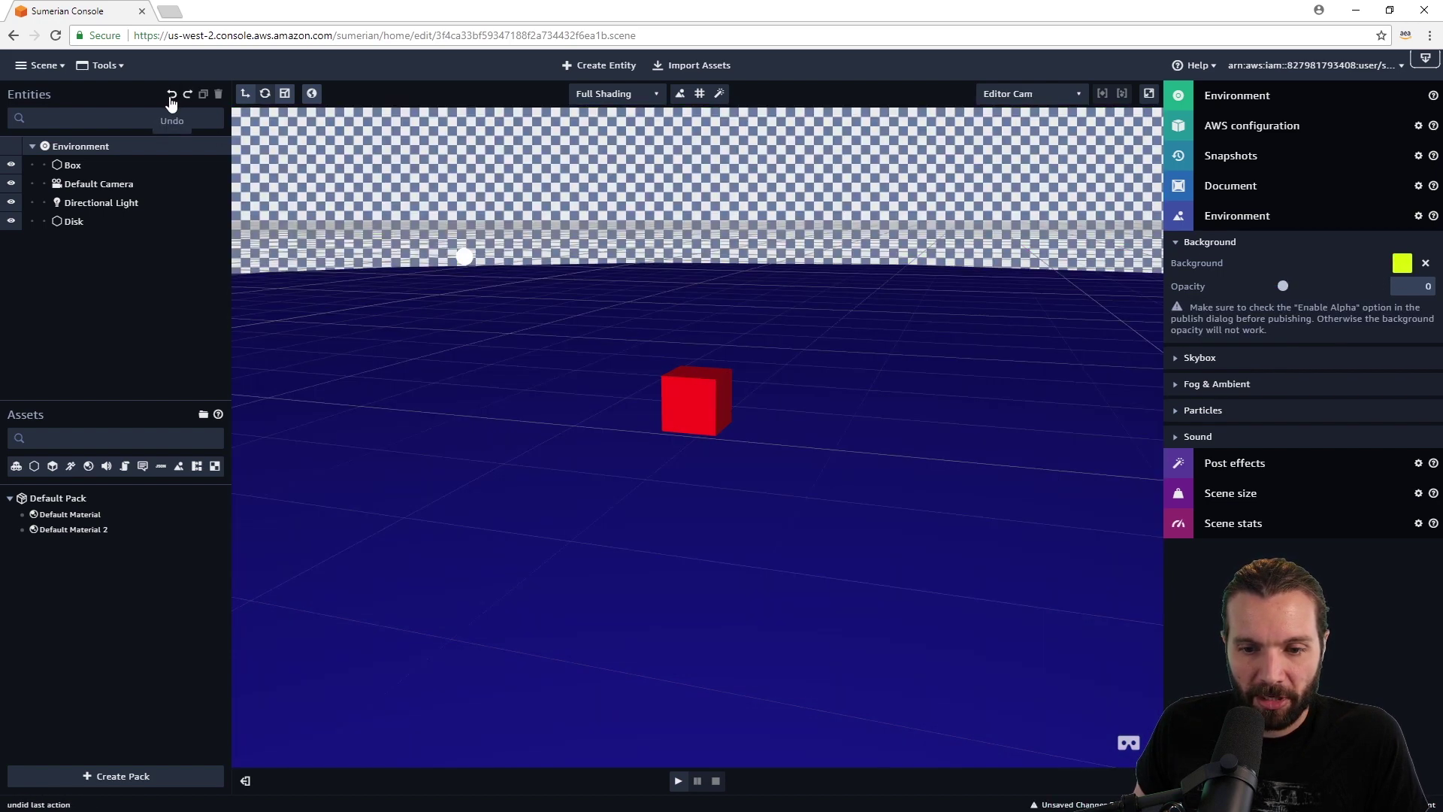
pyautogui.click(171, 96)
pyautogui.click(171, 97)
pyautogui.click(172, 96)
pyautogui.click(171, 96)
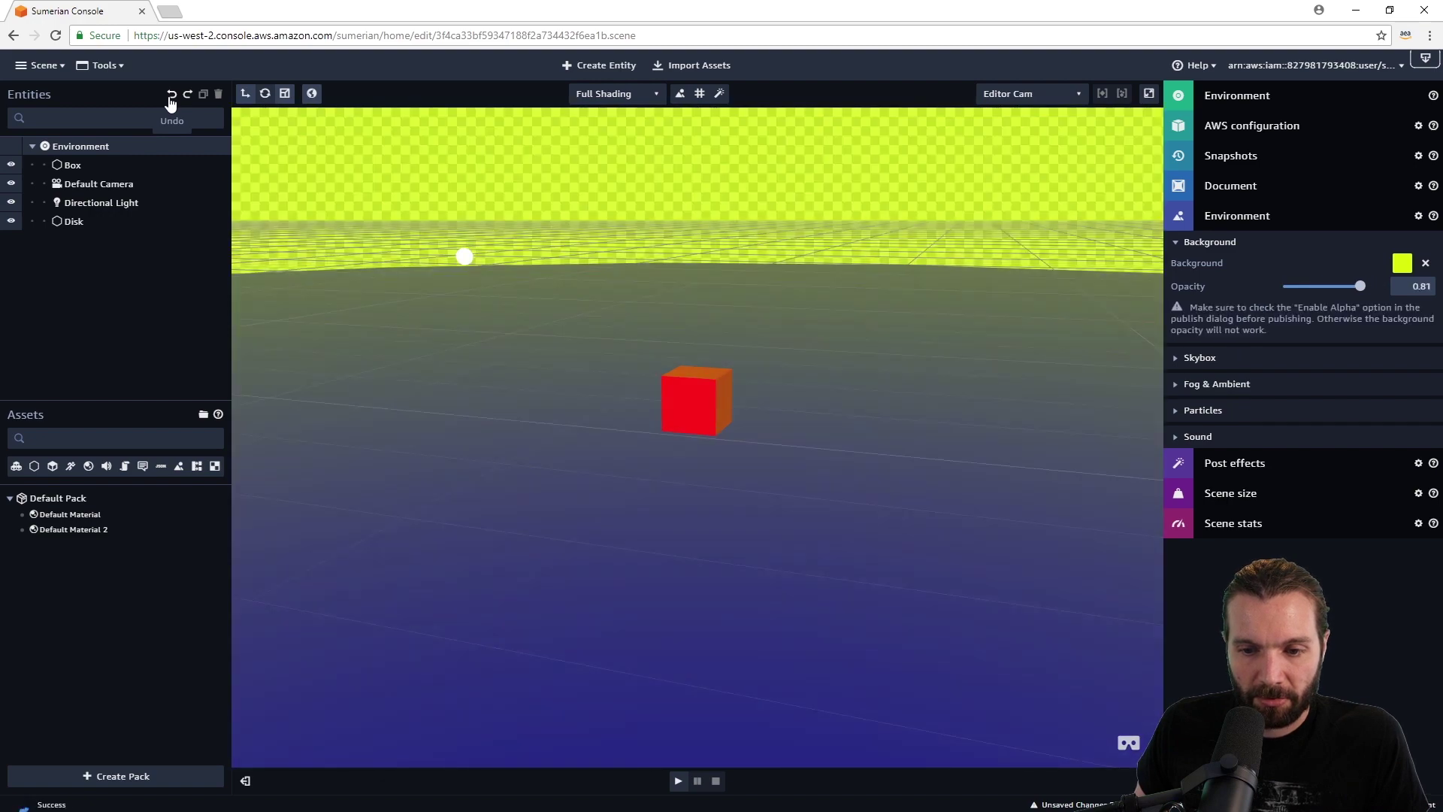
pyautogui.click(171, 96)
pyautogui.click(171, 97)
pyautogui.click(170, 97)
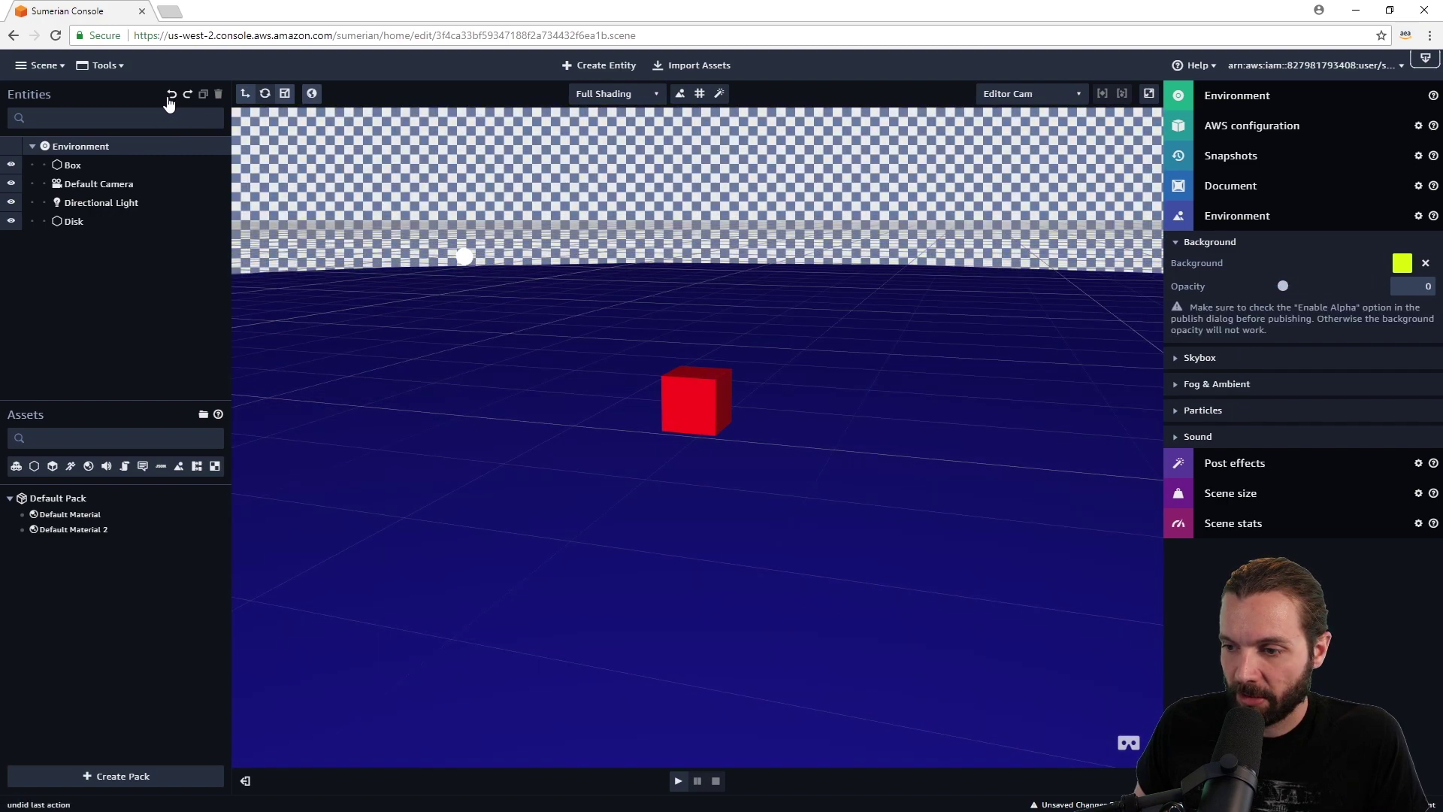
pyautogui.click(171, 98)
pyautogui.click(170, 97)
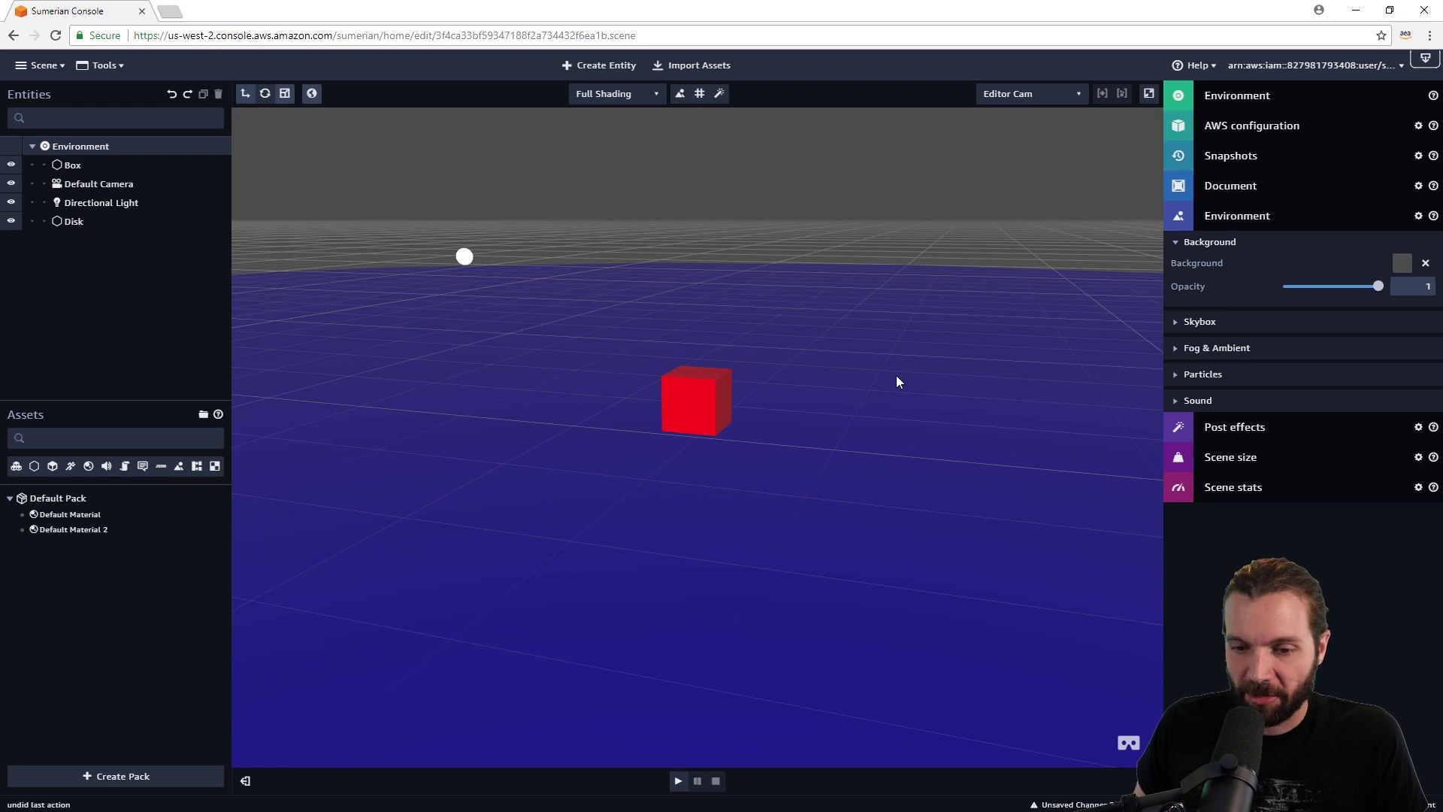
# Collapse the Background section, expand Fog & Ambient, and set the ambient color to black, hex 000000.
pyautogui.click(1176, 242)
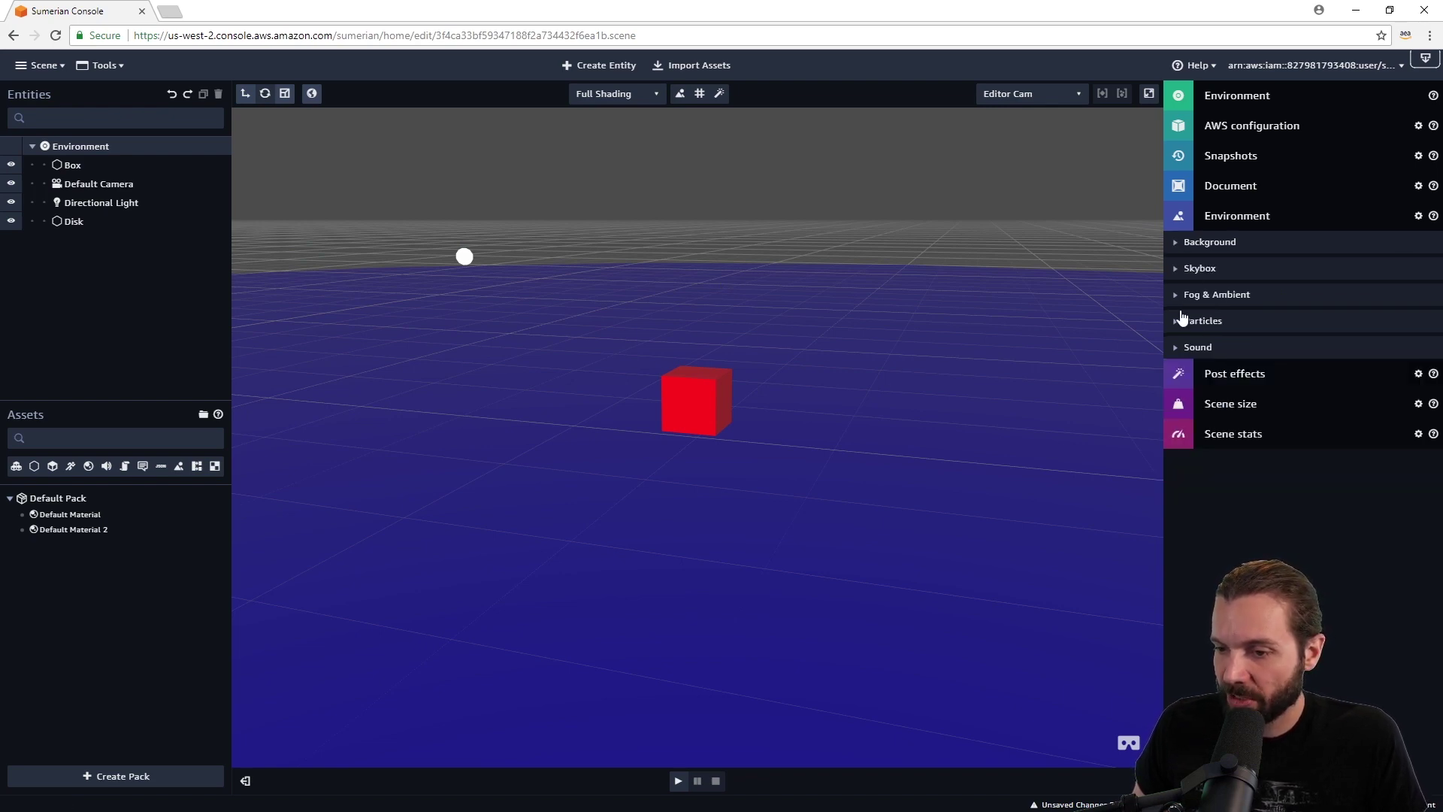
pyautogui.click(1177, 295)
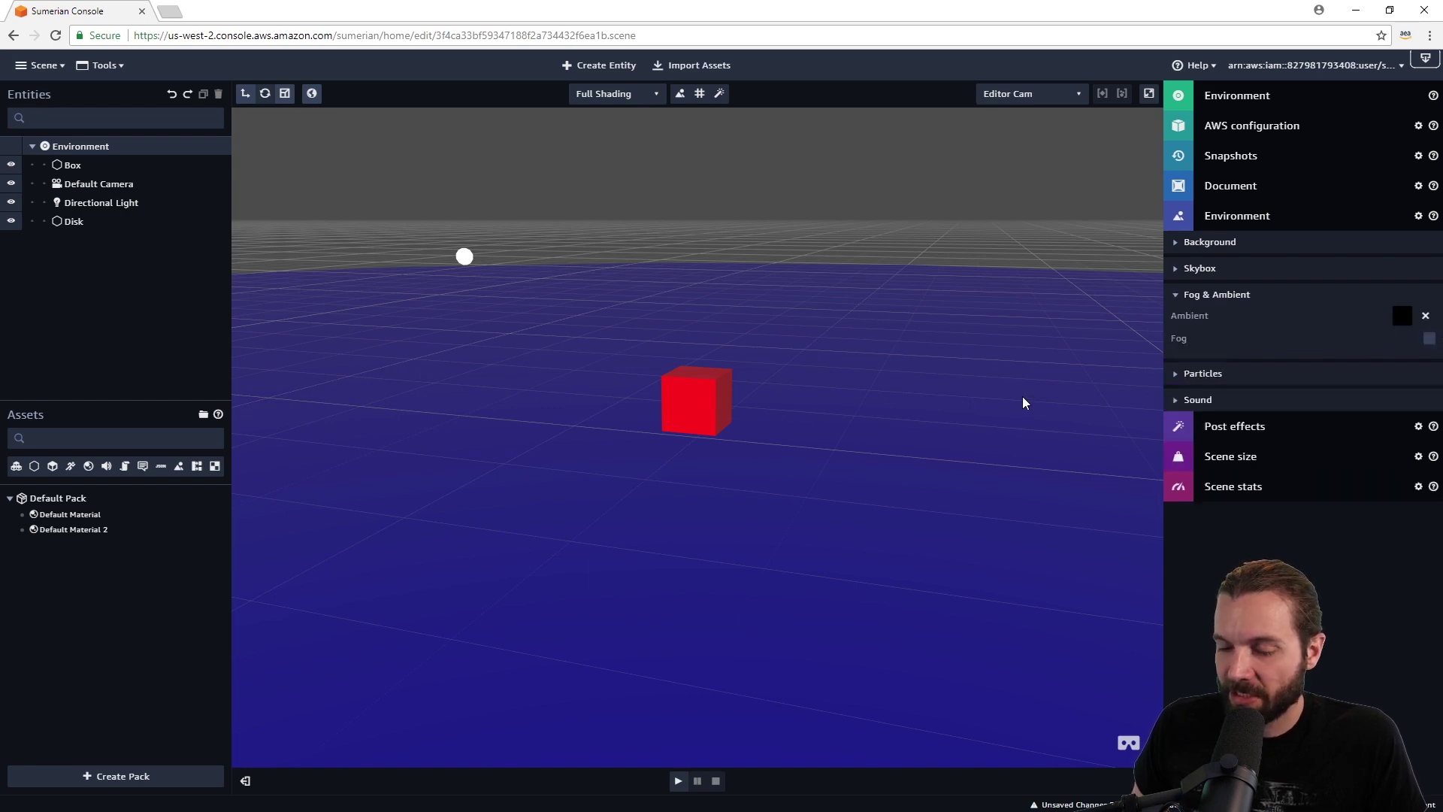
pyautogui.moveTo(1022, 403); pyautogui.dragTo(932, 413)
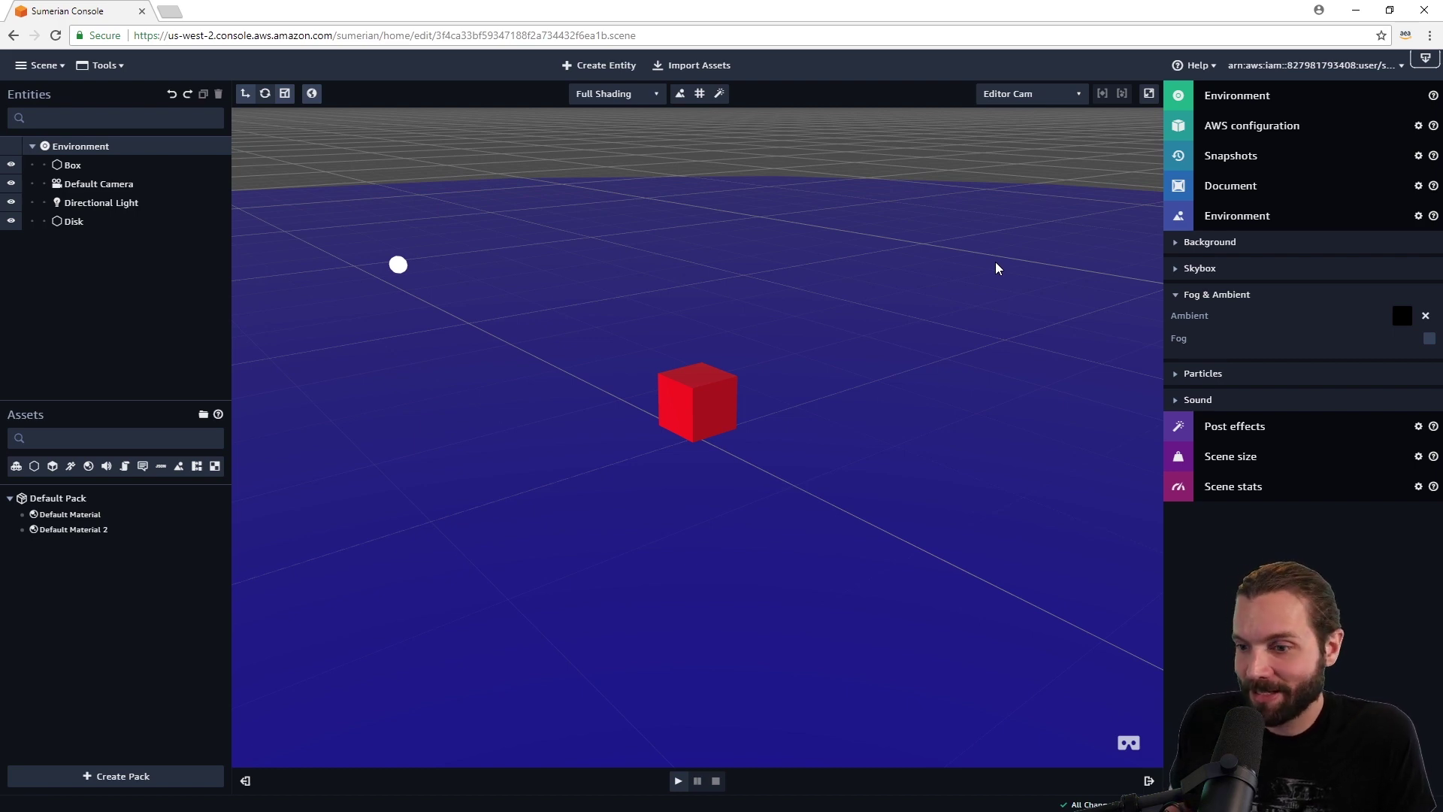
pyautogui.click(1402, 318)
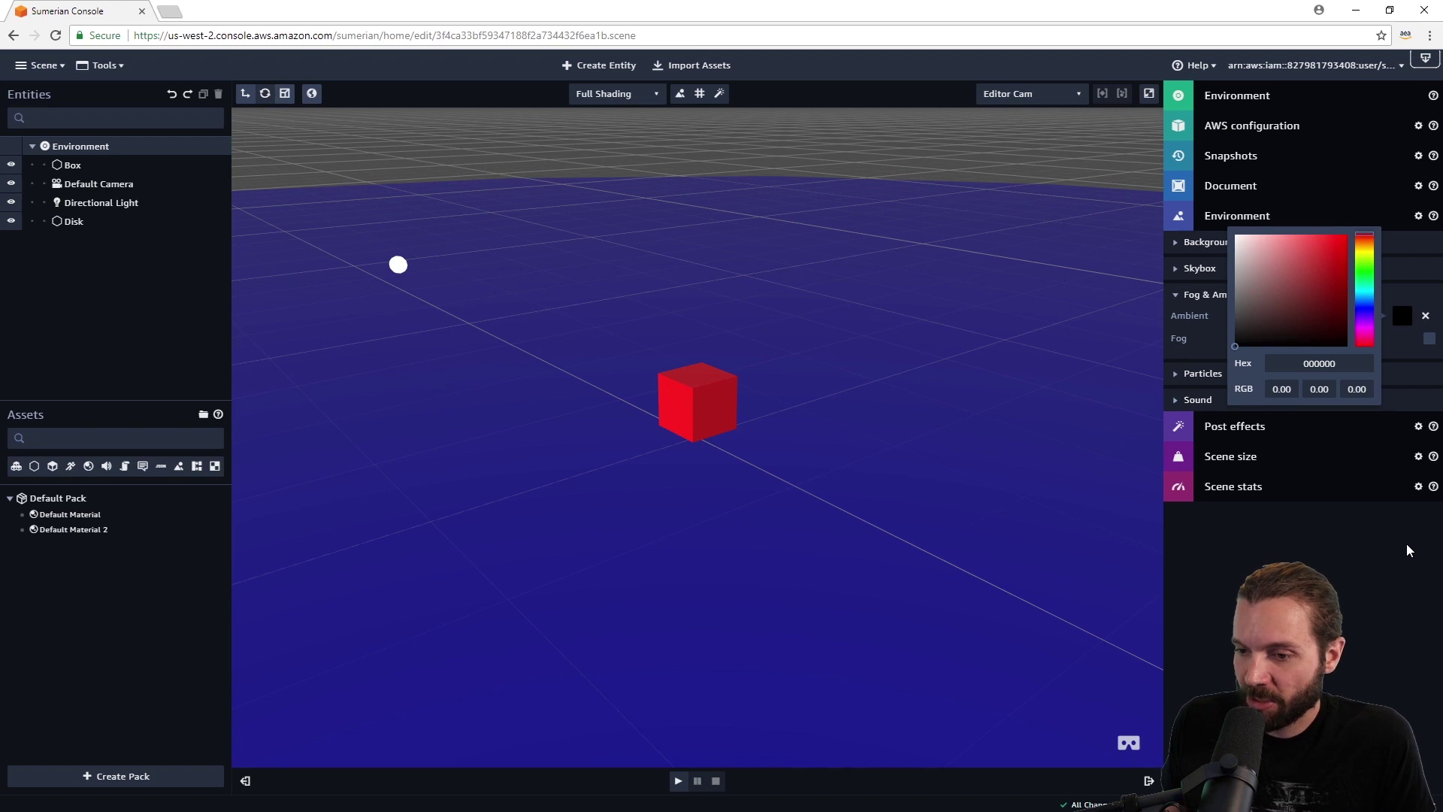
pyautogui.moveTo(1245, 330)
pyautogui.mouseDown()
pyautogui.moveTo(1246, 237)
pyautogui.moveTo(1235, 346)
pyautogui.mouseUp()
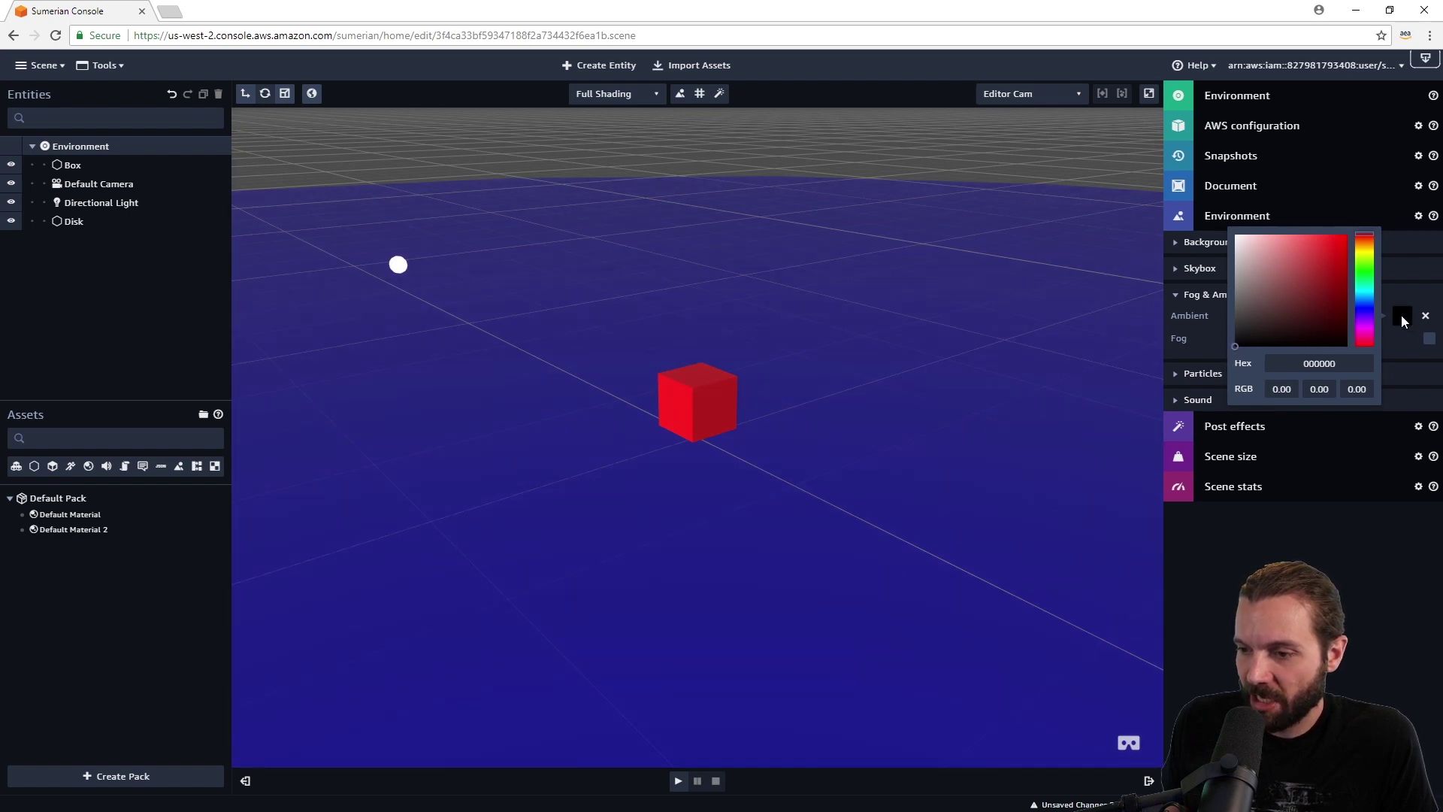
pyautogui.click(1402, 317)
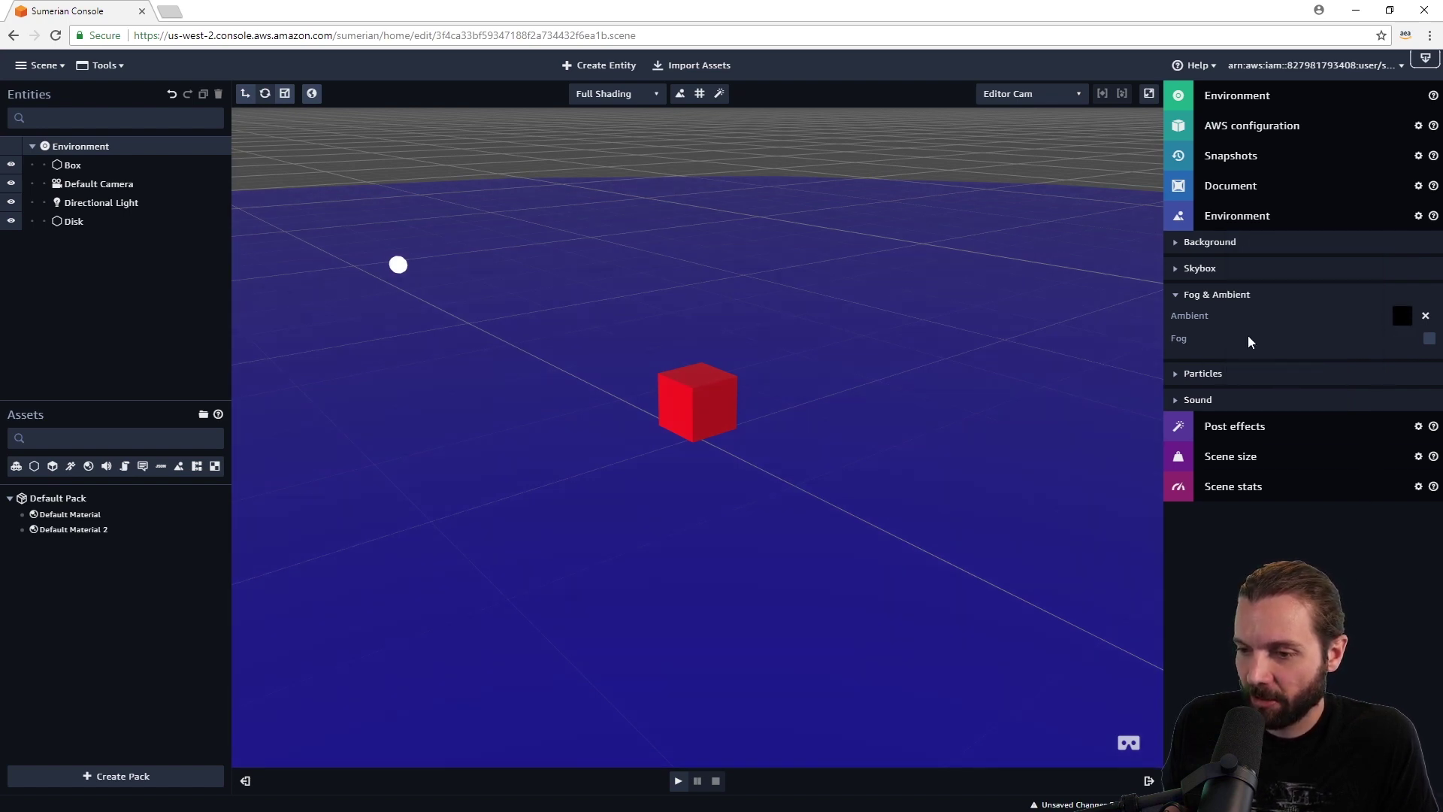
# Enable fog in the environment and examine its effect on the disk from a distance.
pyautogui.click(1429, 340)
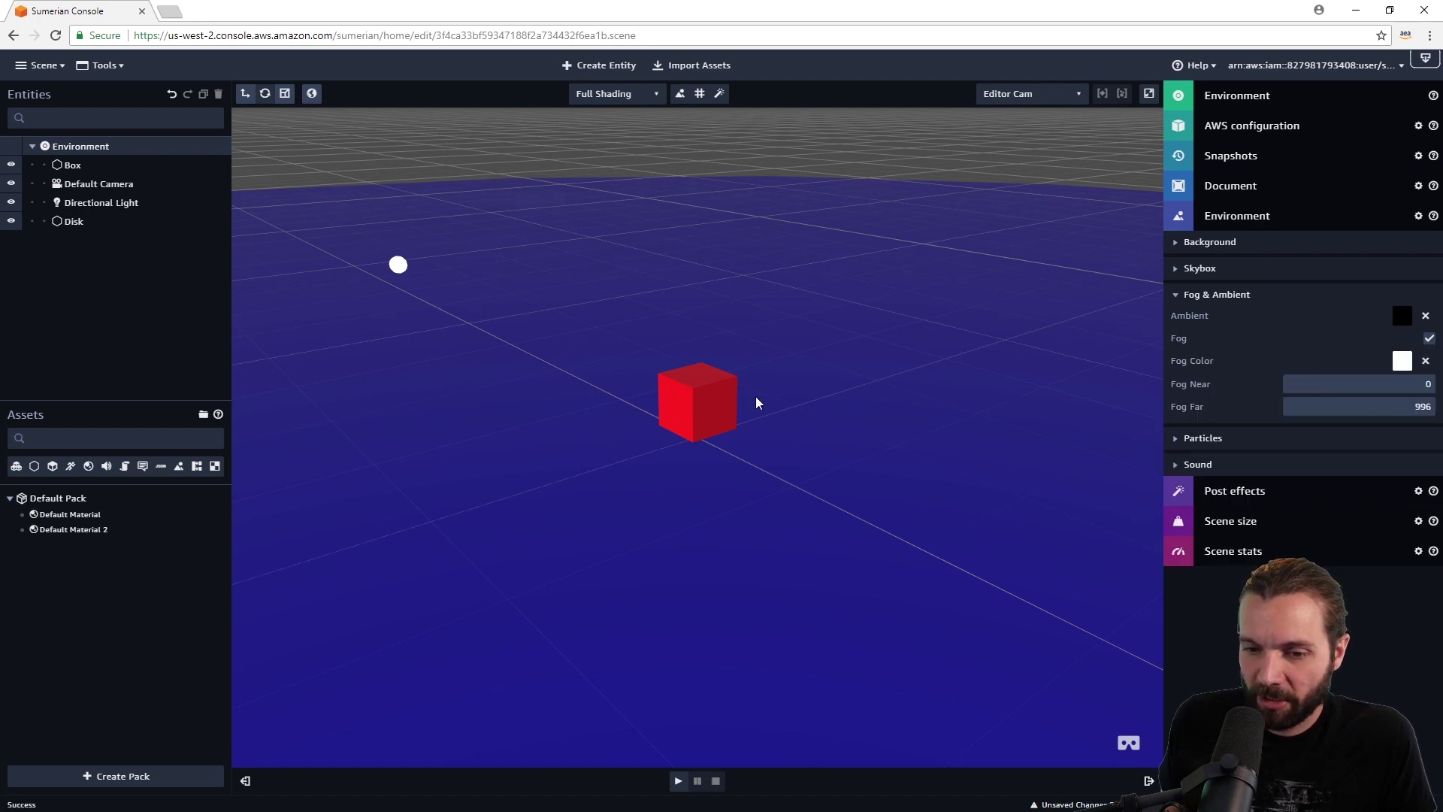
pyautogui.scroll(-5, 751, 395)
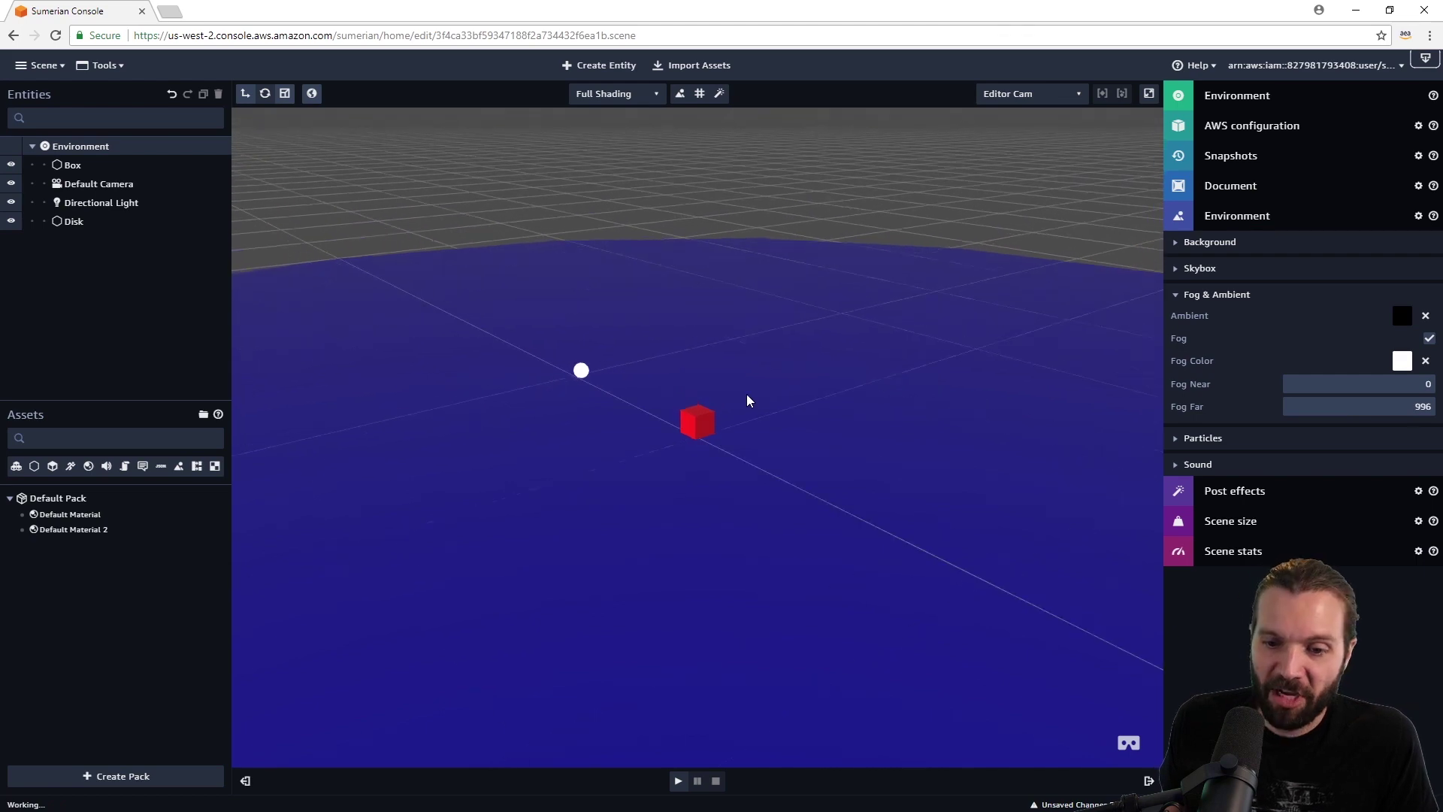
pyautogui.scroll(-6, 744, 398)
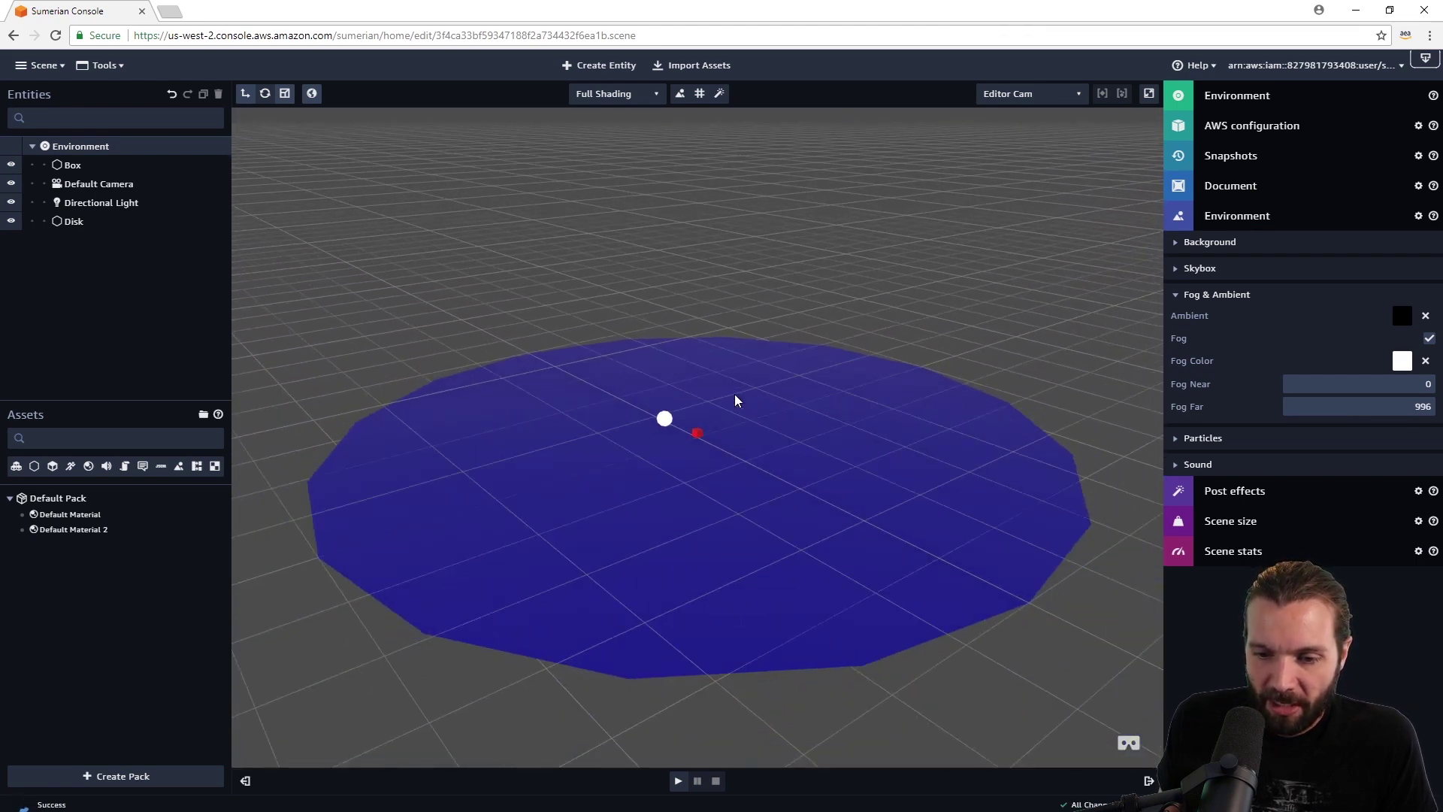
pyautogui.scroll(-8, 733, 394)
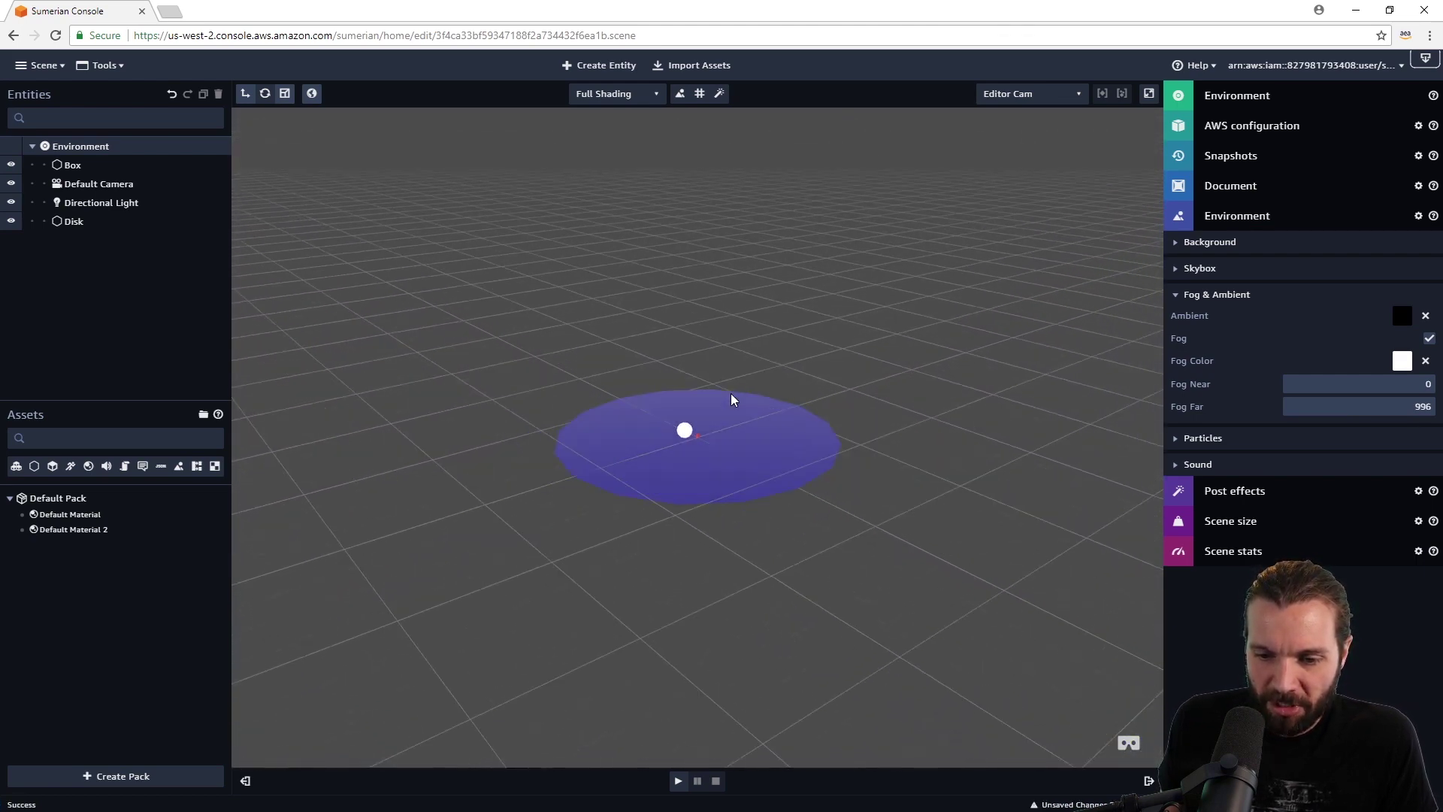
pyautogui.scroll(-8, 731, 394)
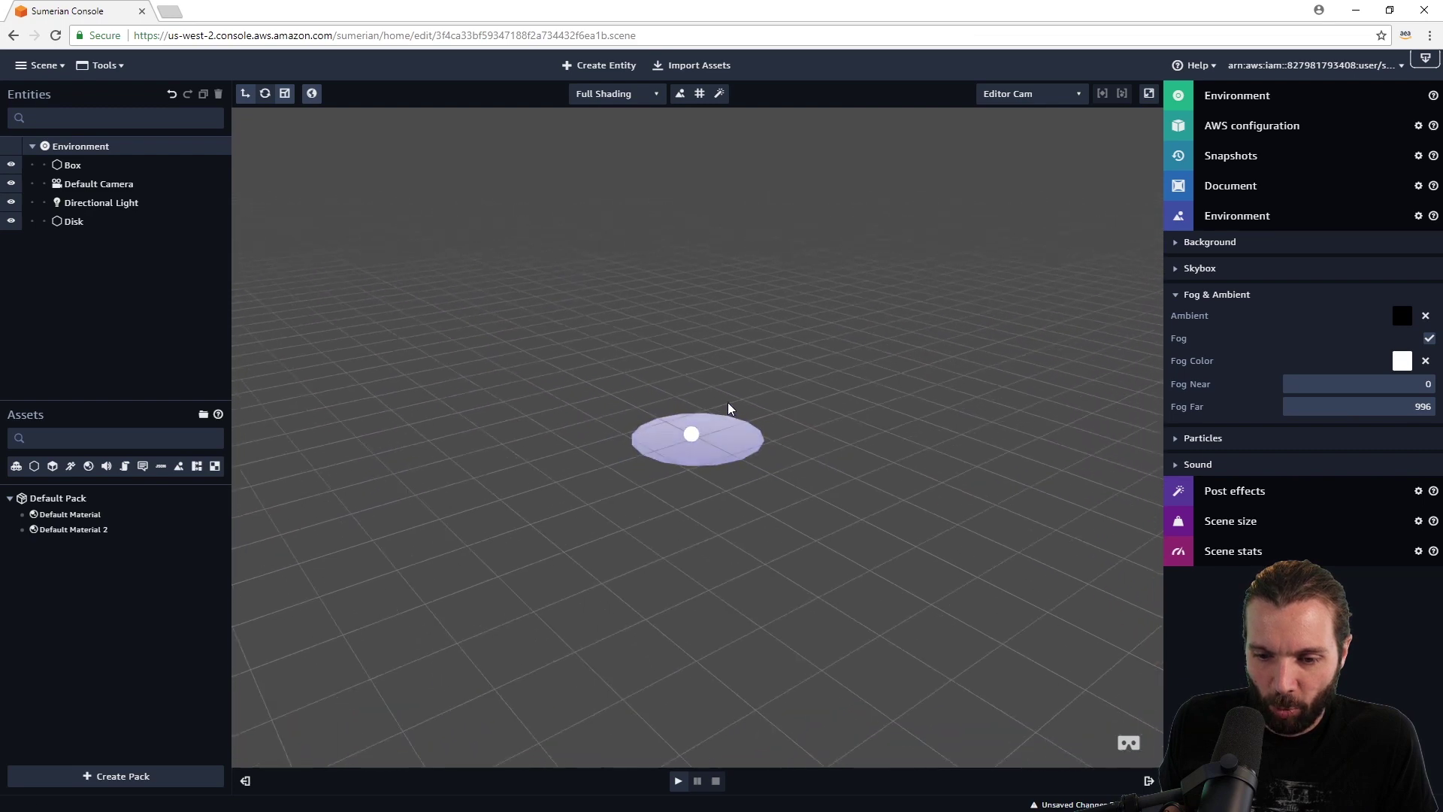
pyautogui.scroll(-5, 726, 403)
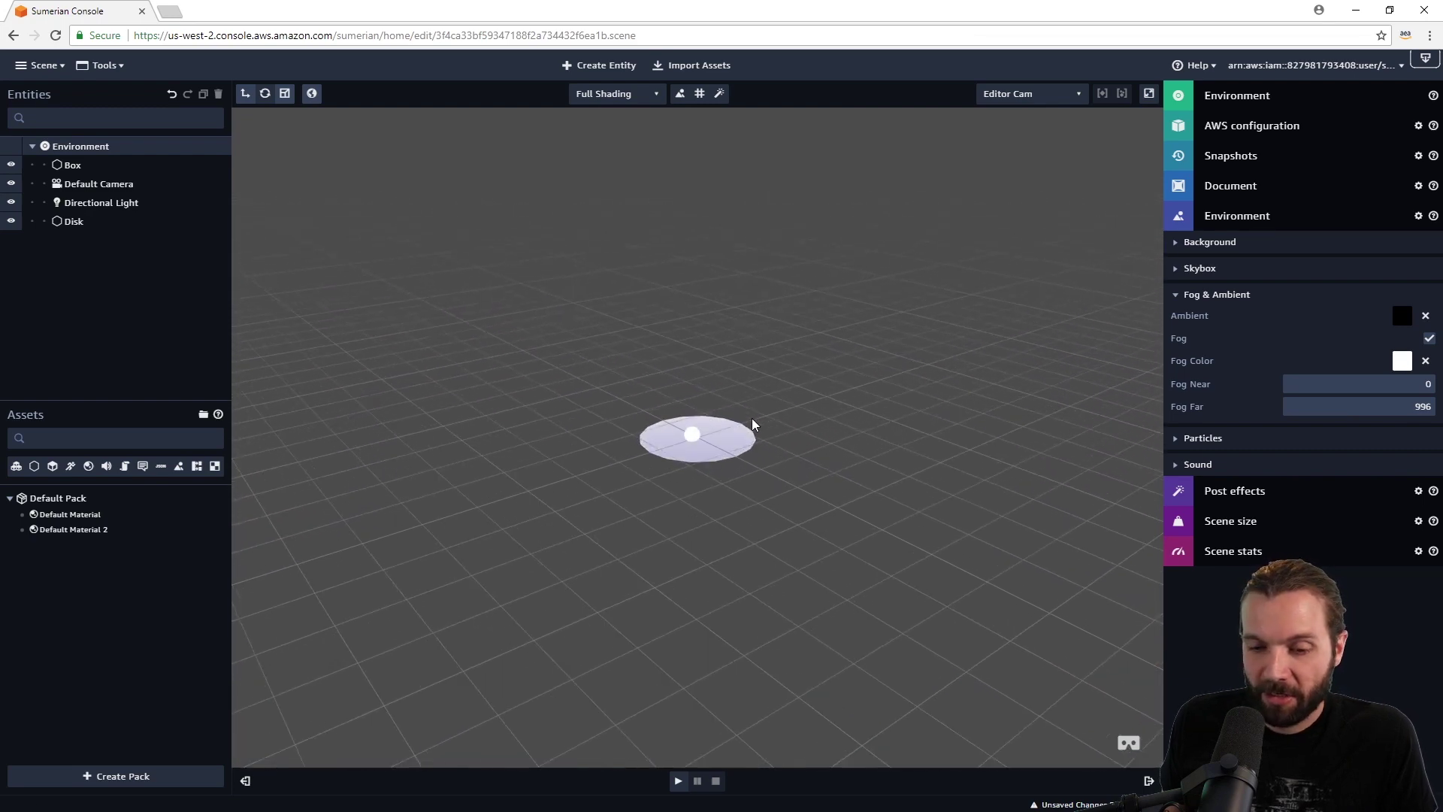
# Set the Fog Far distance to 20 and examine its effect on the box and disk at different distances.
pyautogui.scroll(4, 753, 420)
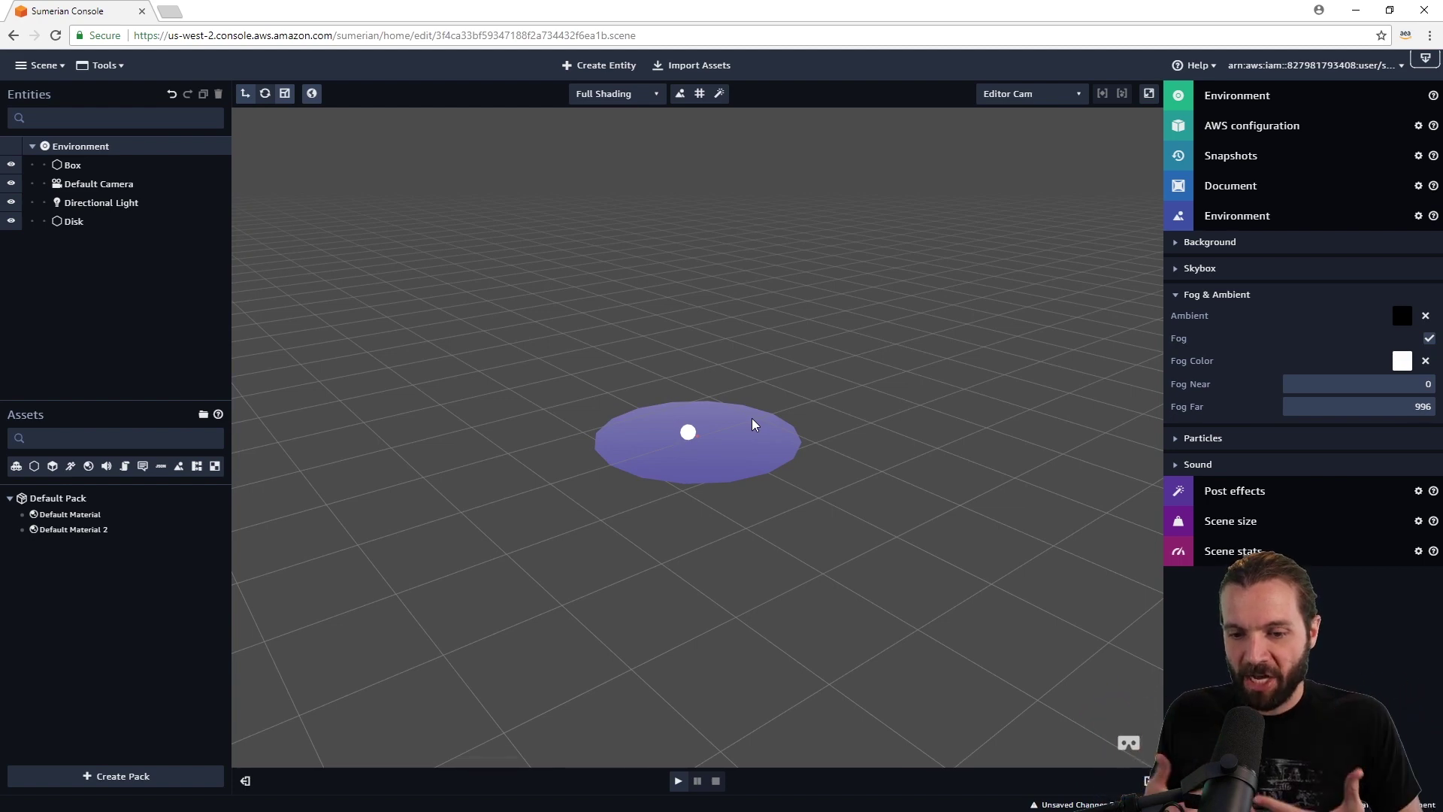
pyautogui.scroll(6, 737, 433)
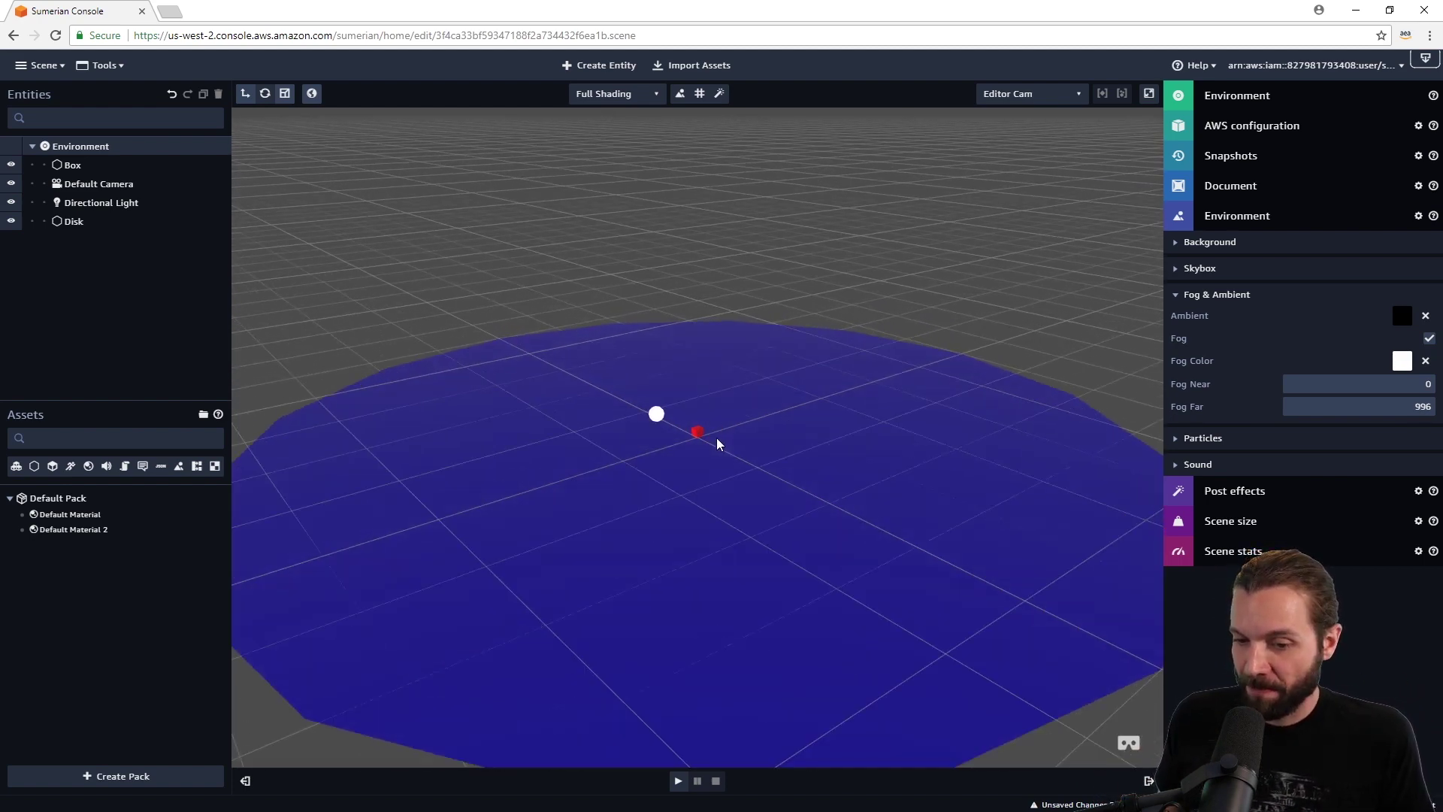
pyautogui.scroll(1, 716, 444)
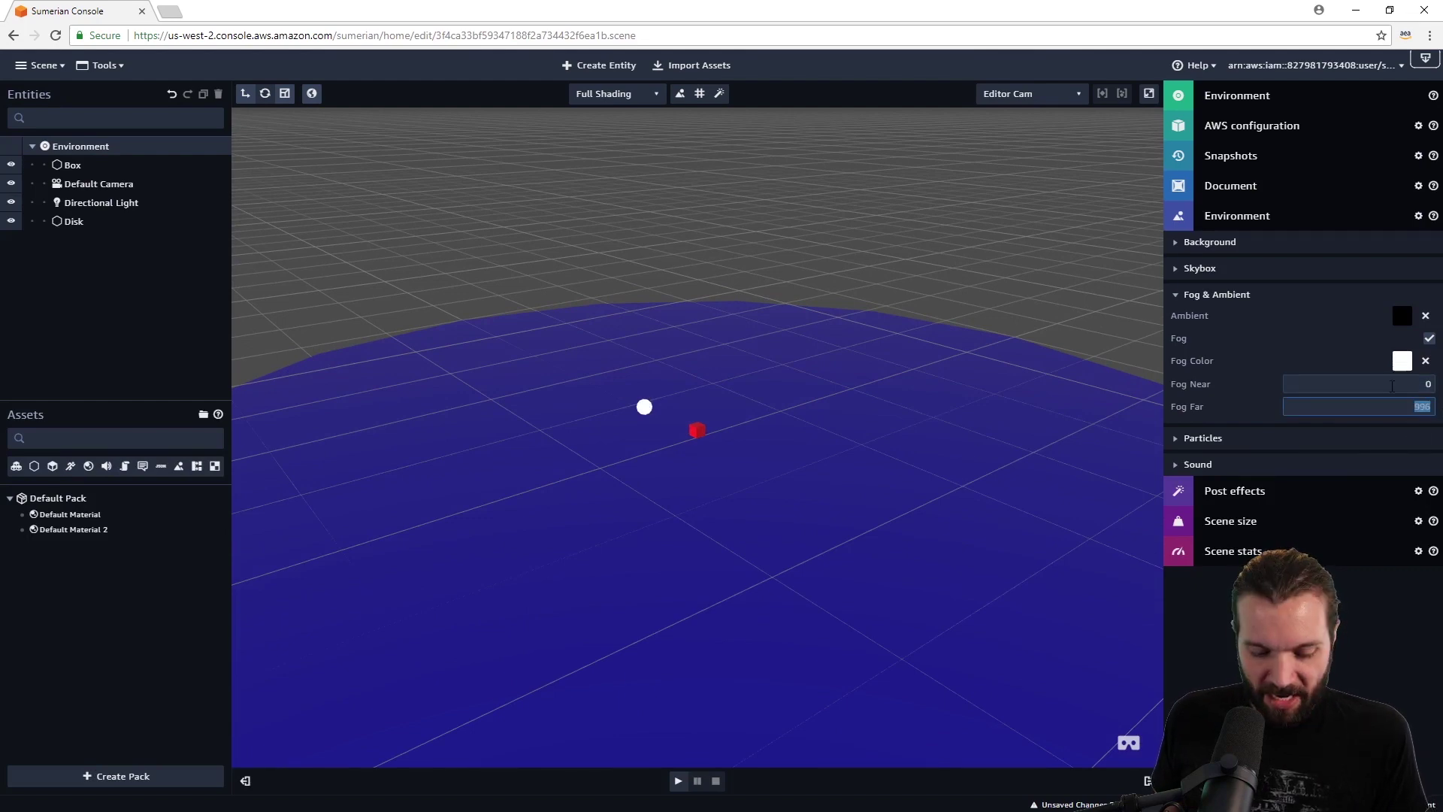
pyautogui.write('20')
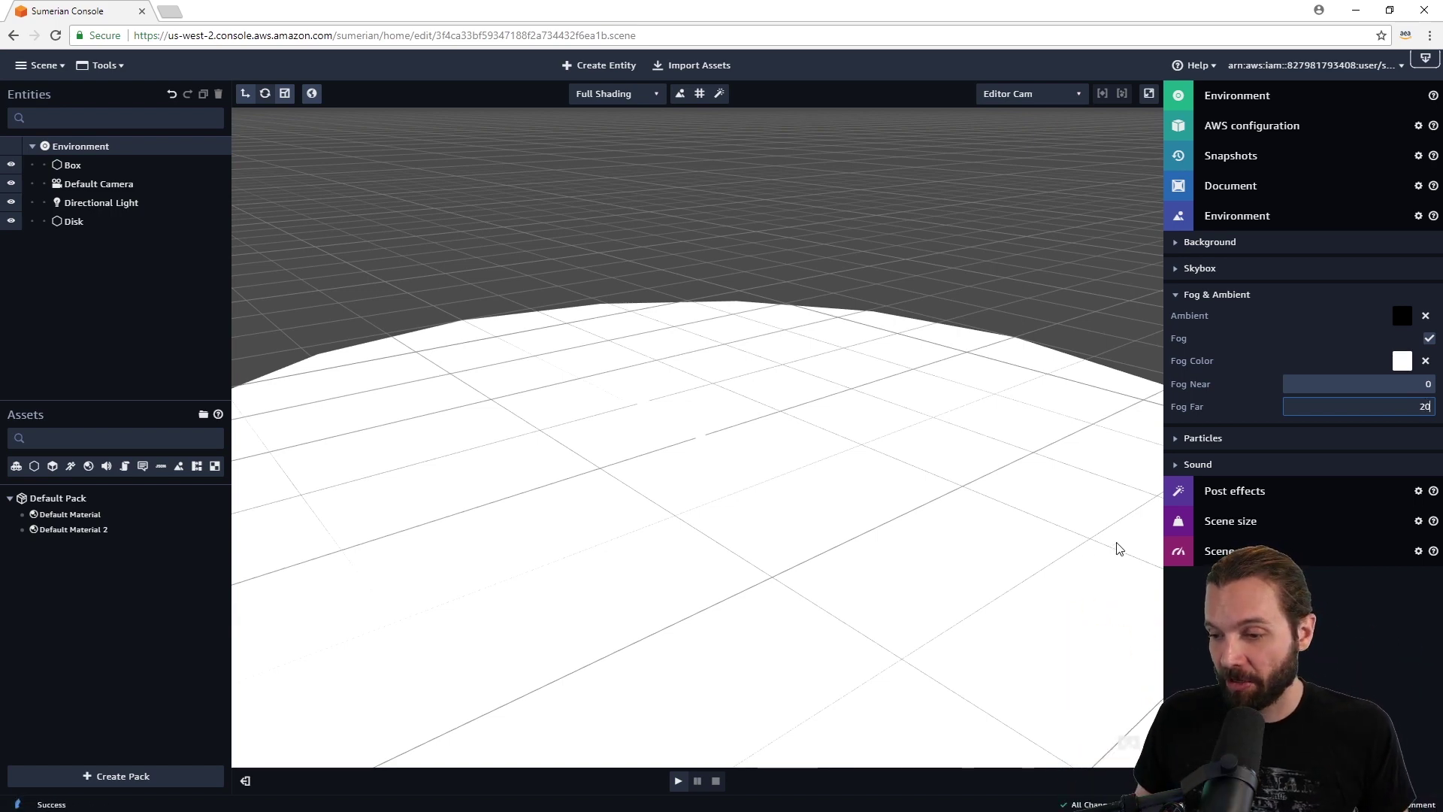
pyautogui.scroll(5, 837, 474)
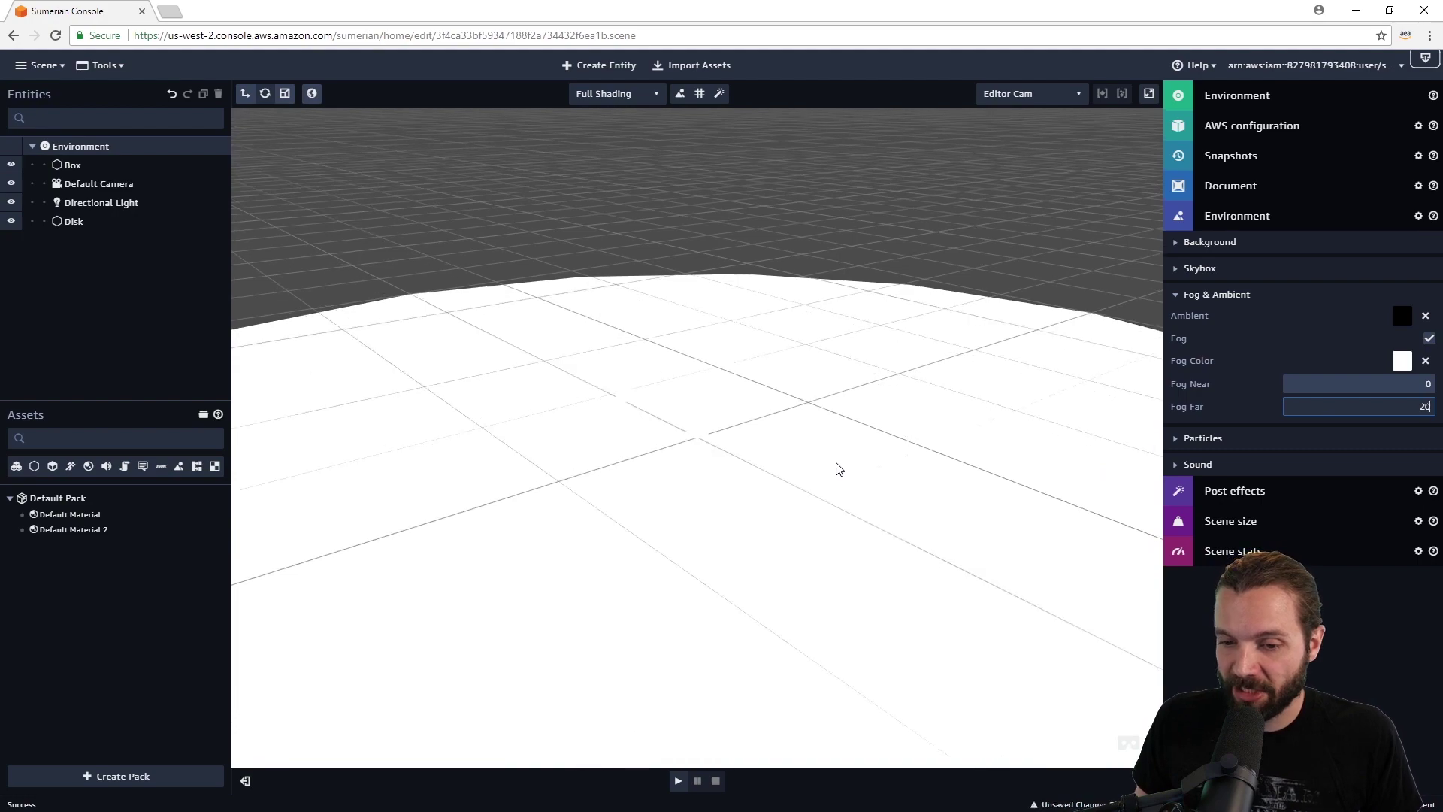
pyautogui.scroll(-10, 836, 466)
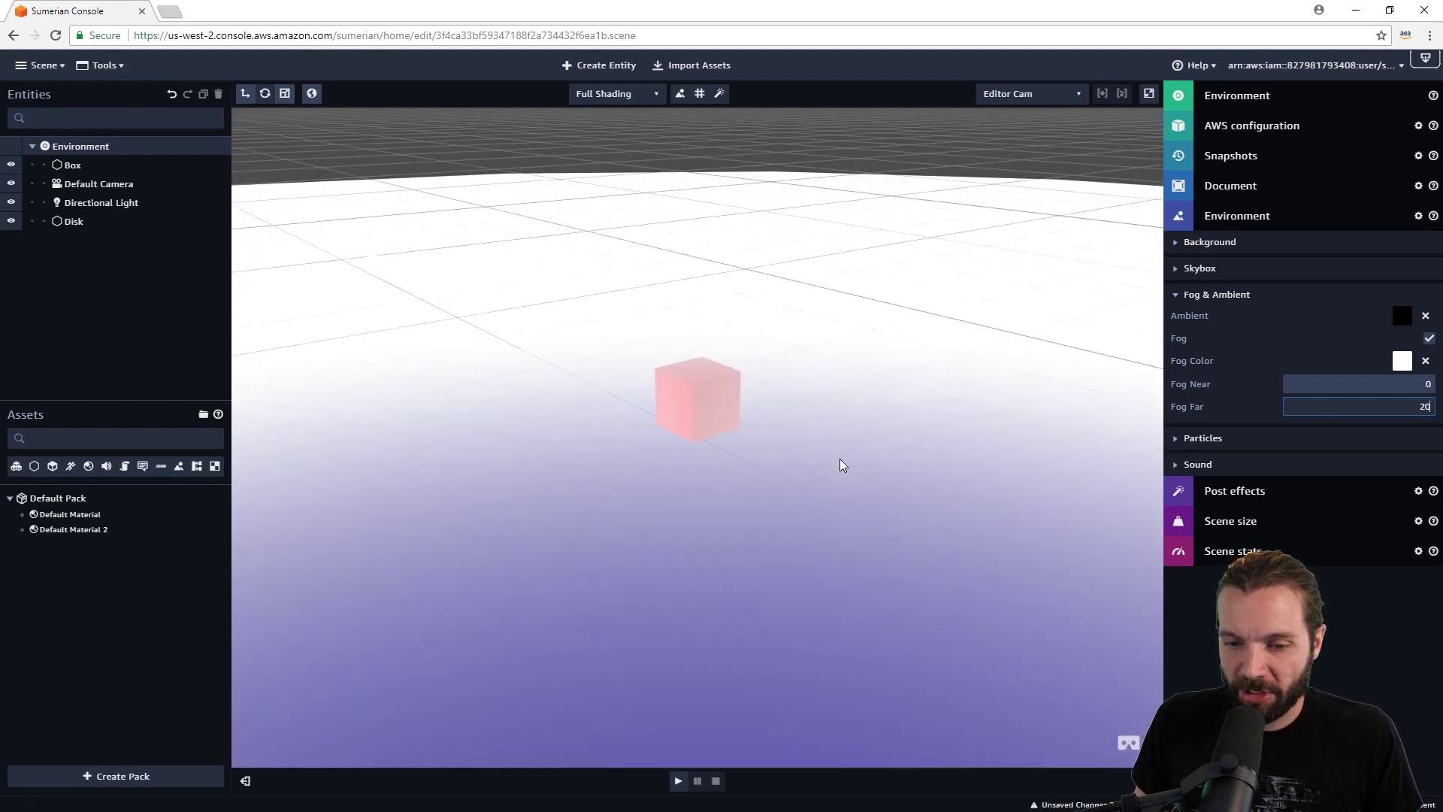
pyautogui.scroll(3, 840, 460)
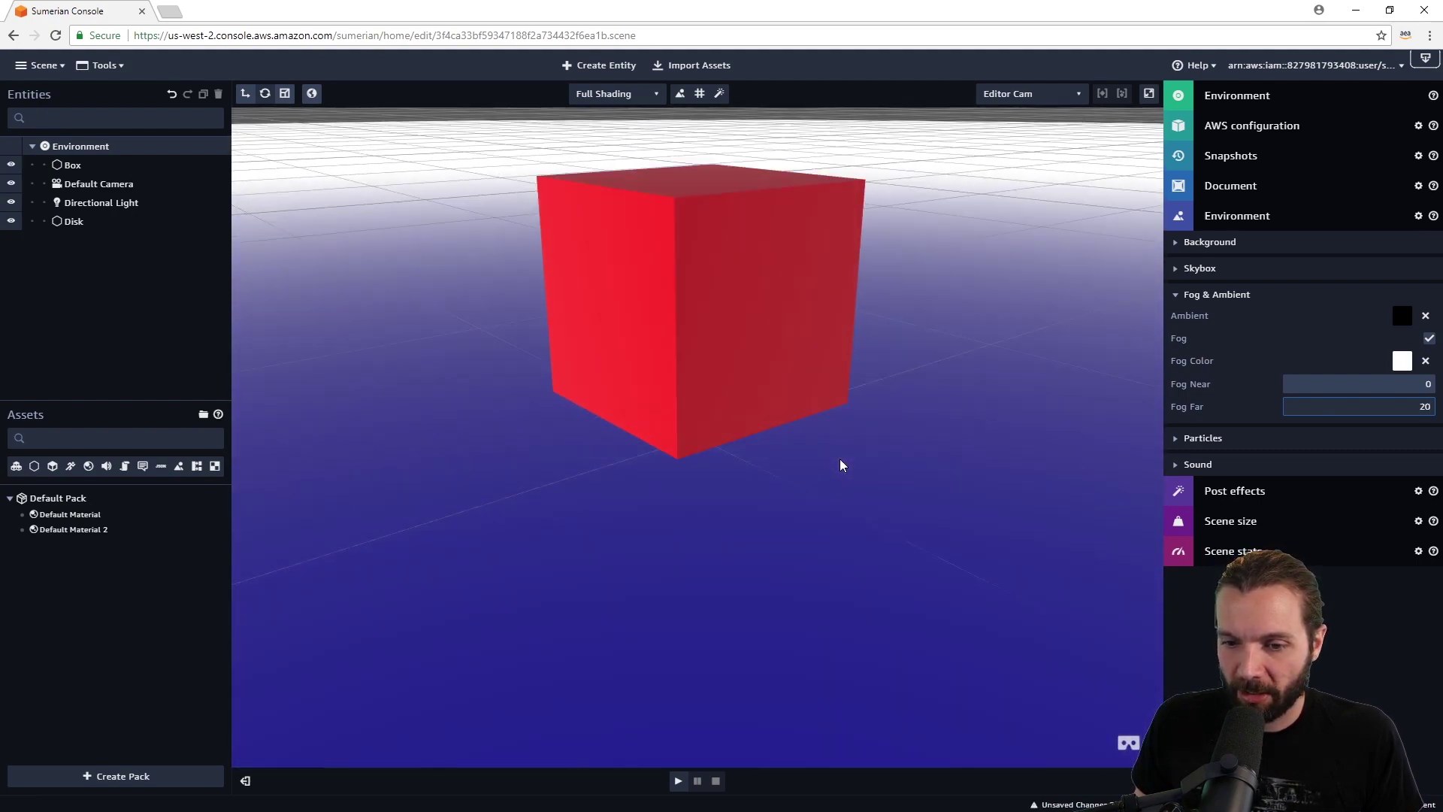
pyautogui.scroll(-4, 834, 460)
pyautogui.scroll(-8, 827, 462)
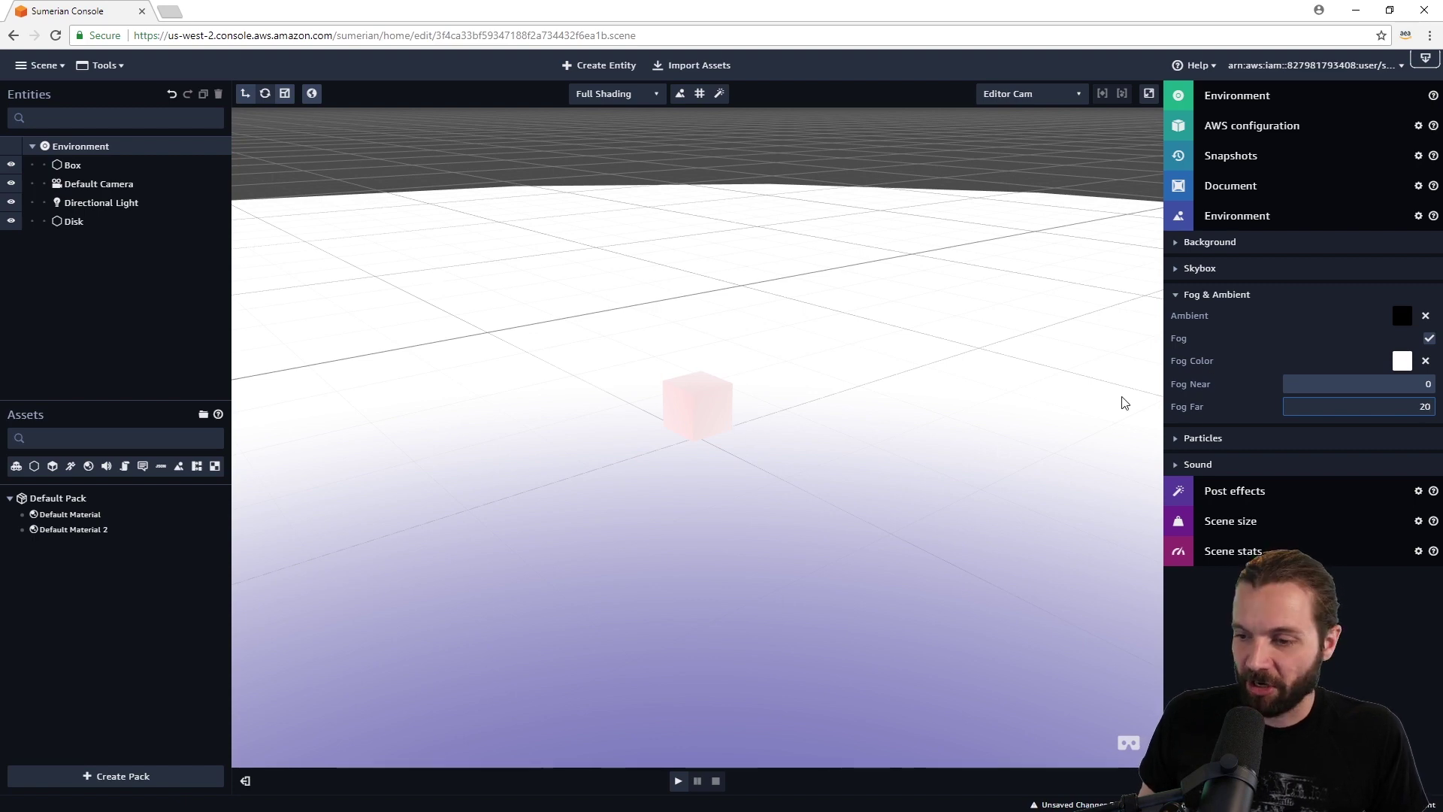
# Try Fog Near distances of 5 and 10, and check how the fog falls around the red box.
pyautogui.click(1426, 384)
pyautogui.moveTo(1425, 383); pyautogui.dragTo(1438, 385)
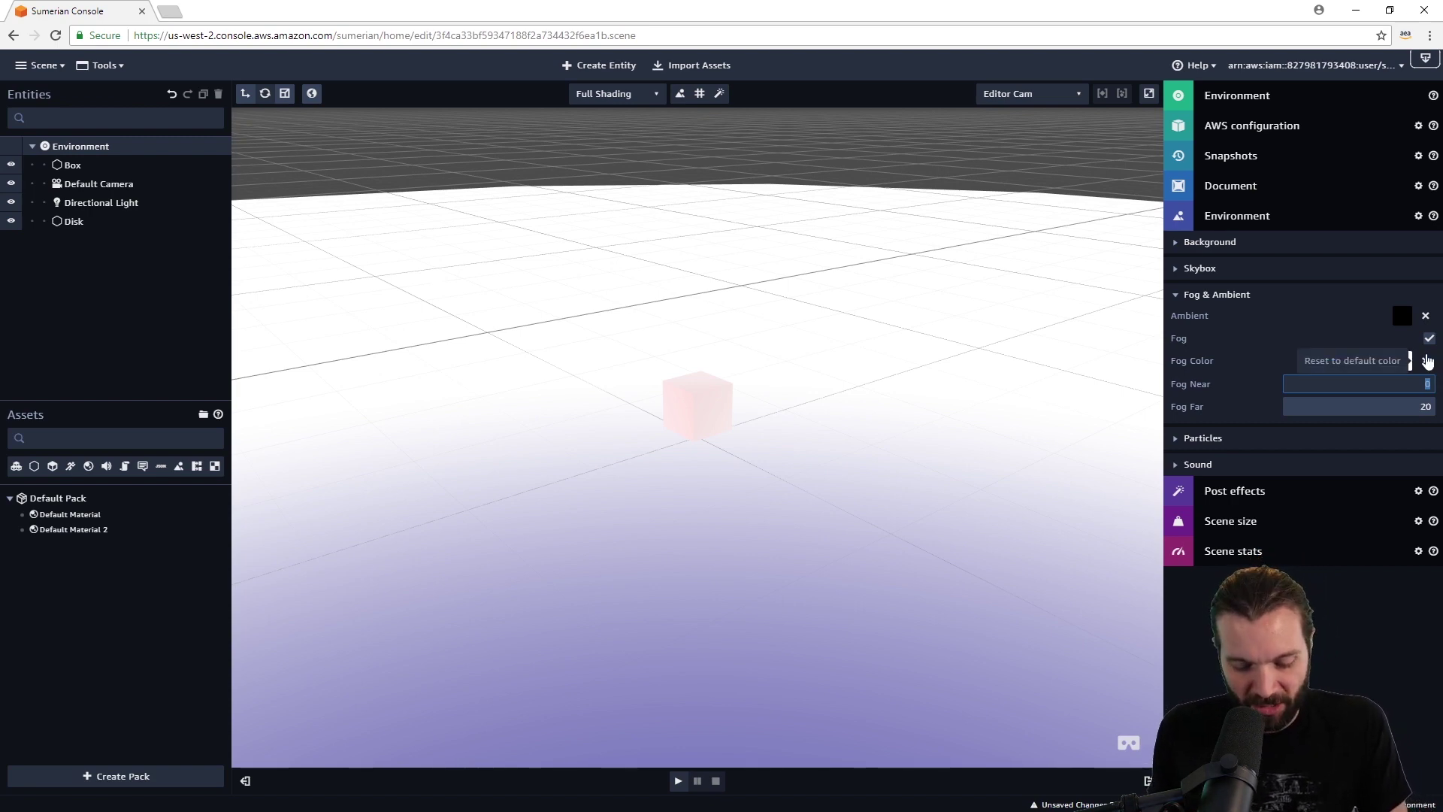
pyautogui.write('5')
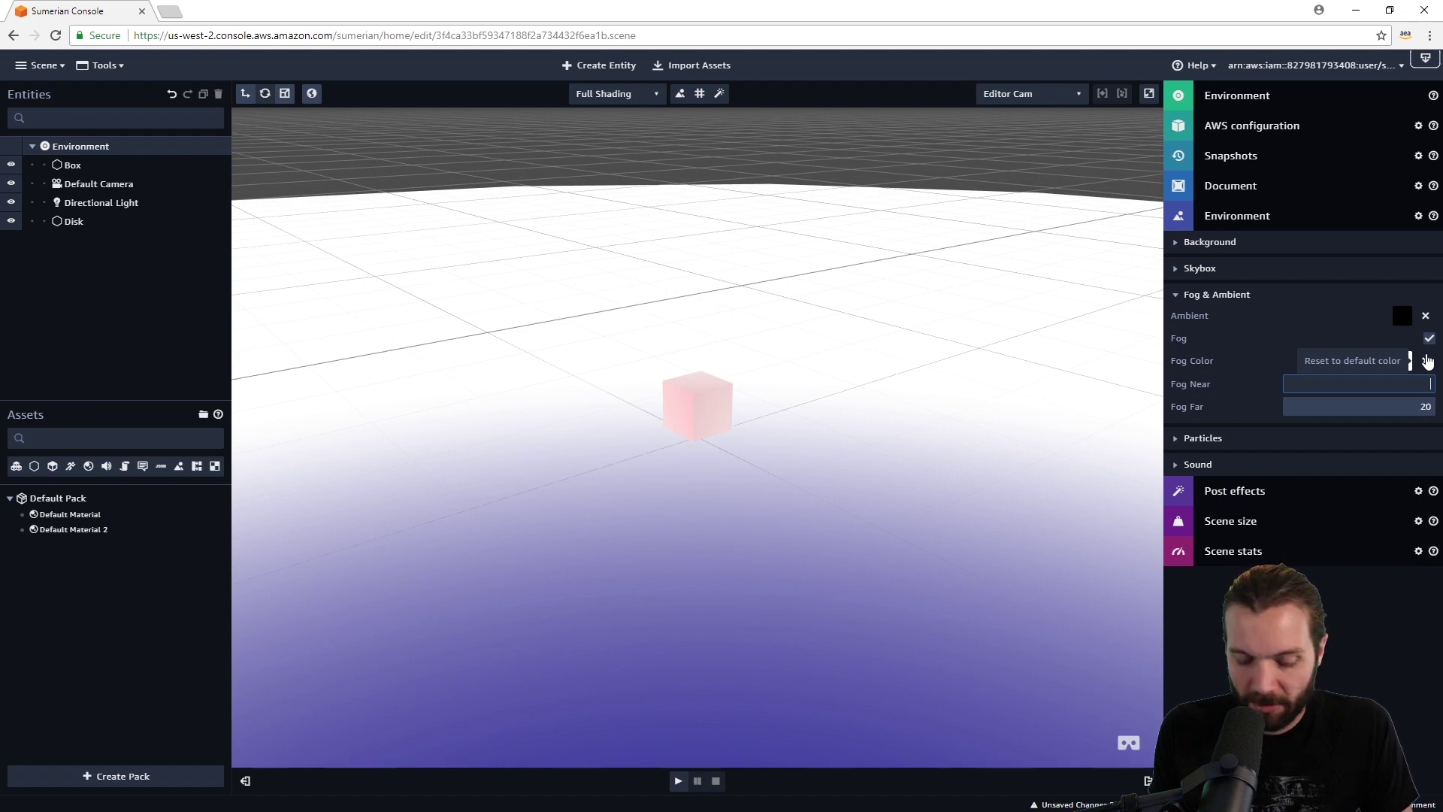
pyautogui.write('10')
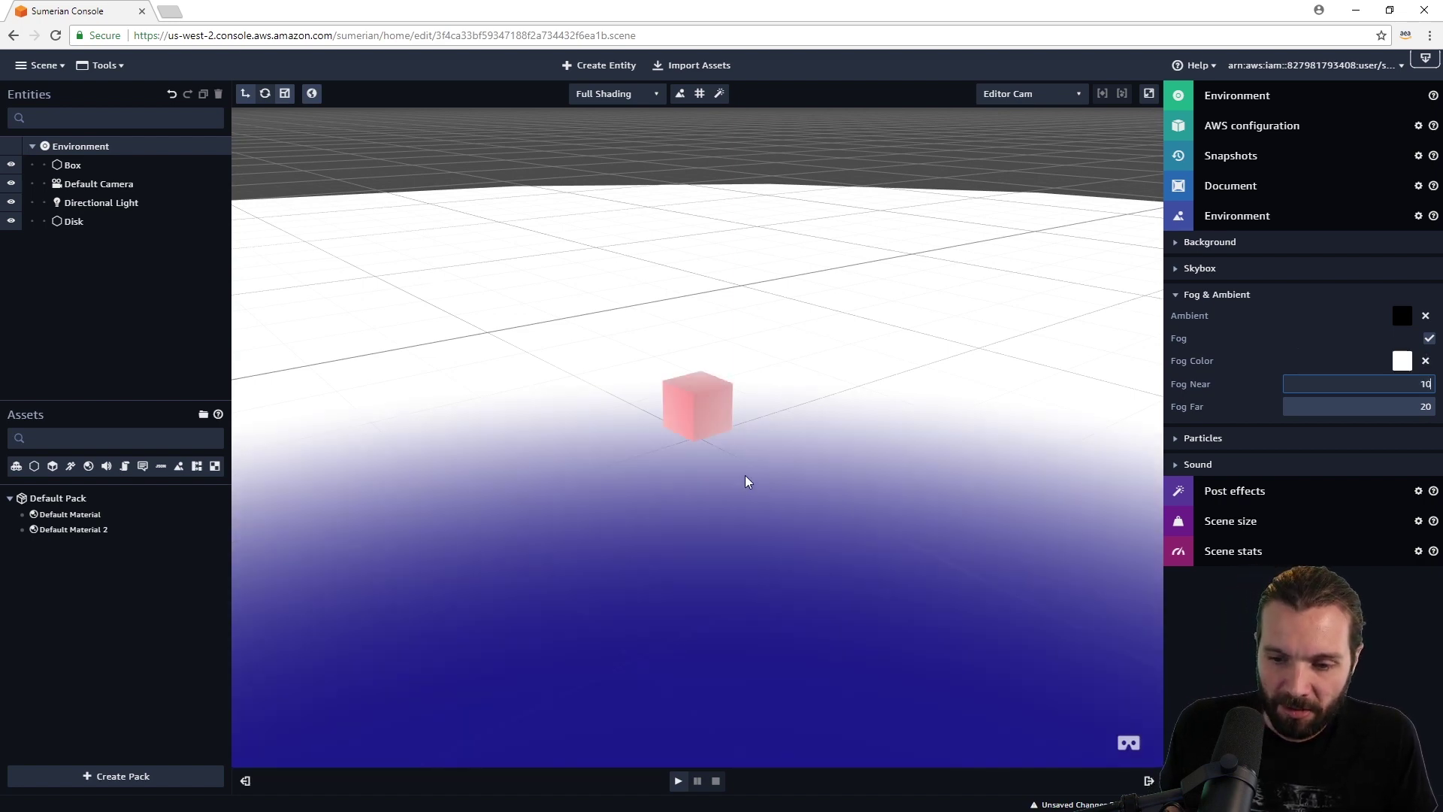
pyautogui.scroll(-5, 729, 466)
pyautogui.scroll(8, 729, 466)
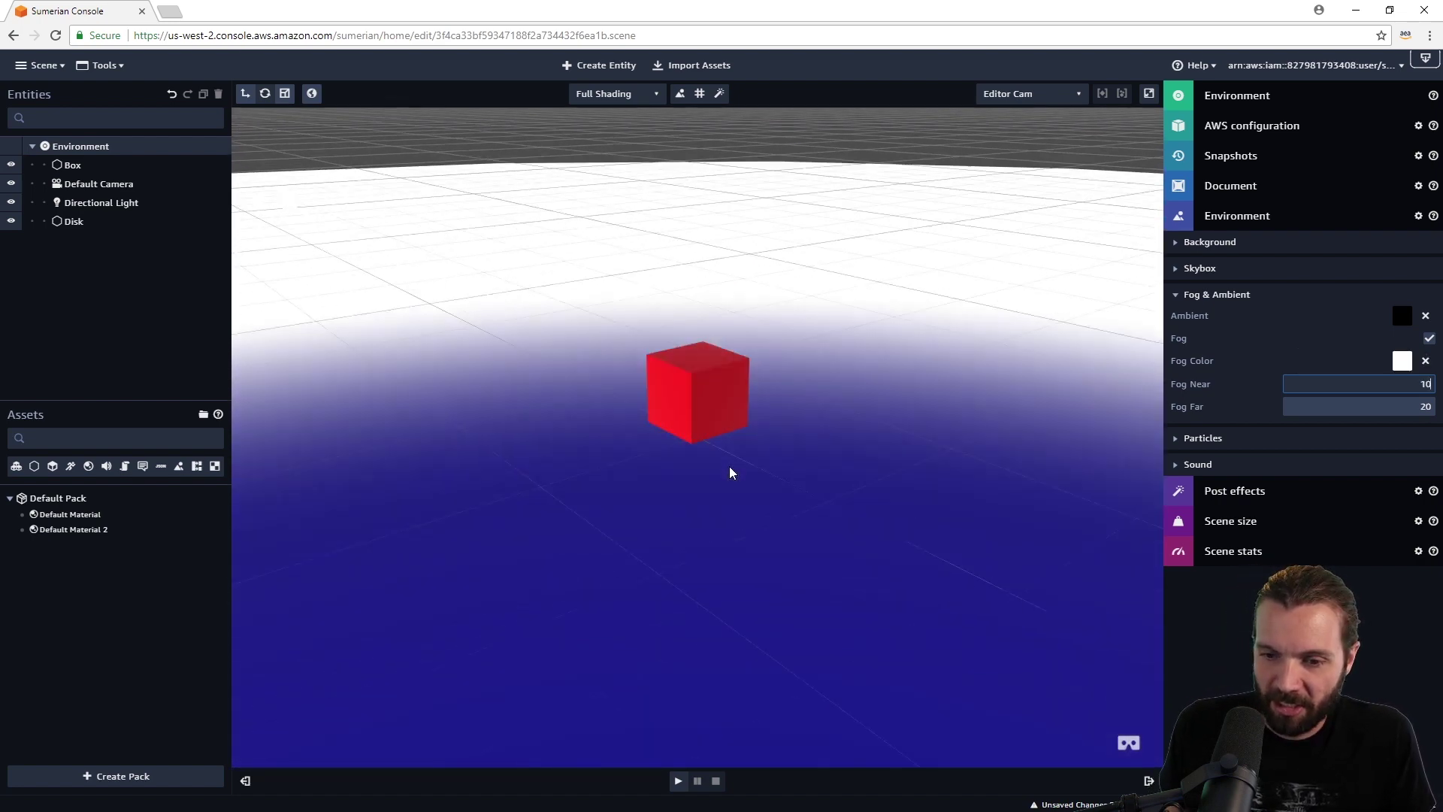
pyautogui.scroll(2, 729, 467)
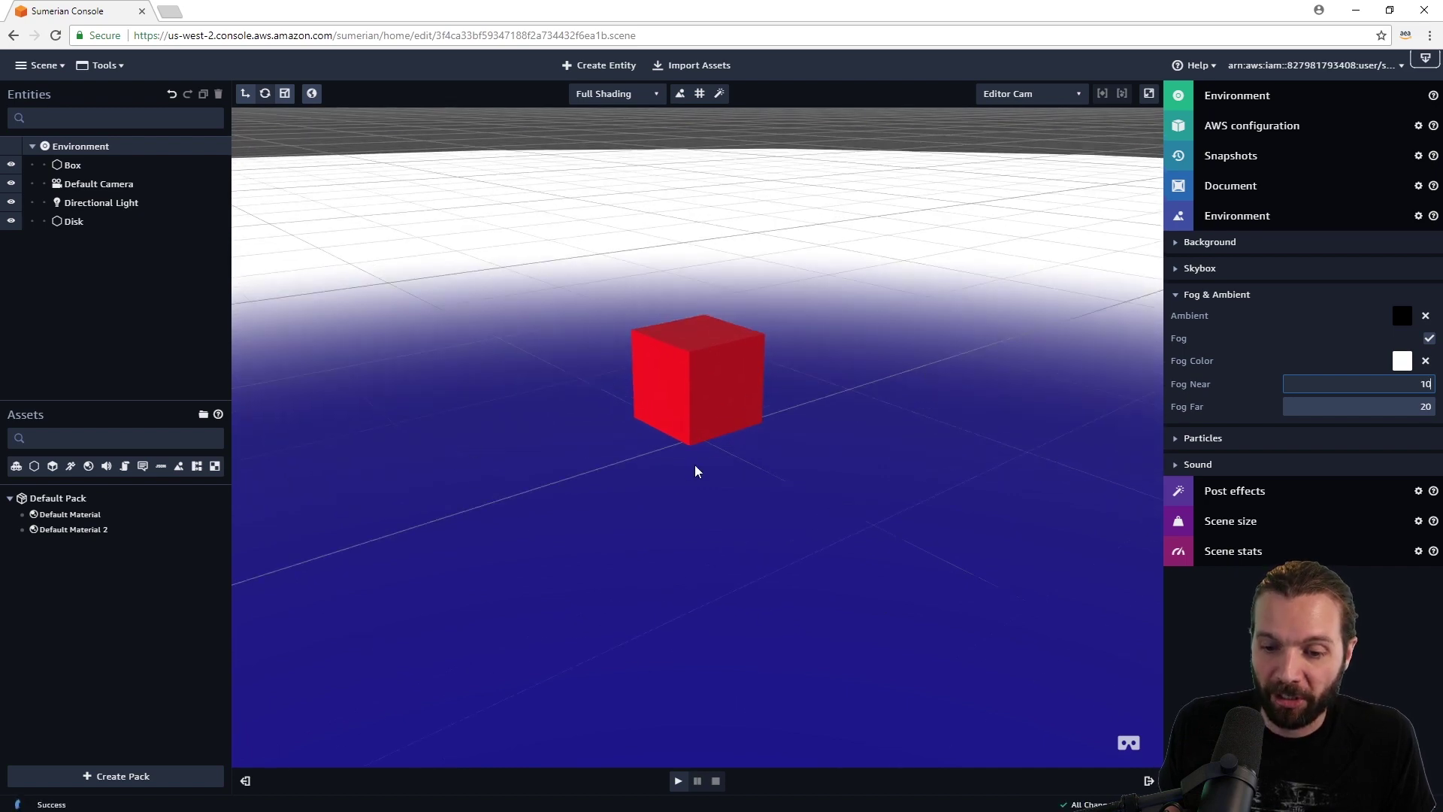
# Set Fog Far to 100 and Fog Near to 5, keeping the Environment entity selected.
pyautogui.moveTo(1418, 408); pyautogui.dragTo(1436, 407)
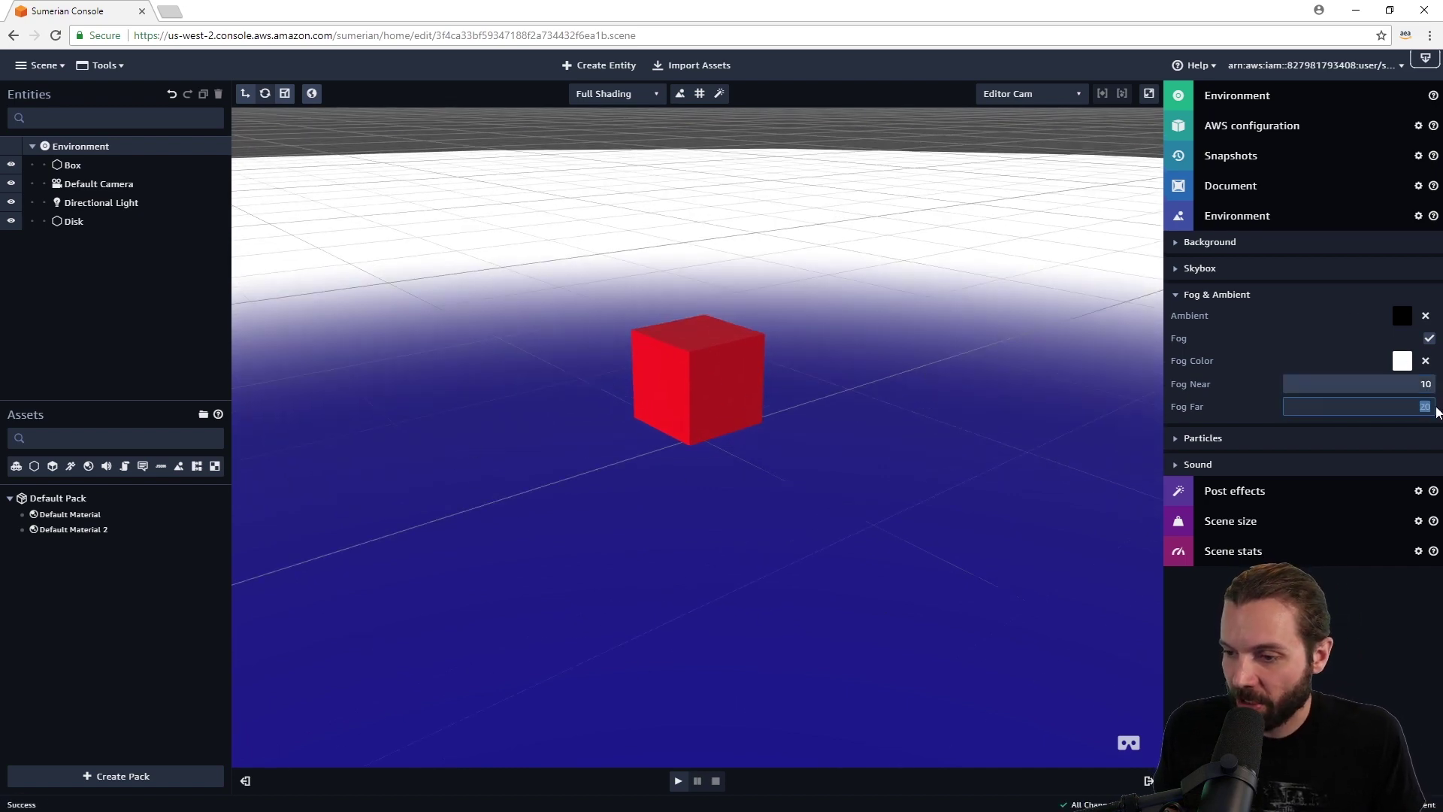
pyautogui.write('100')
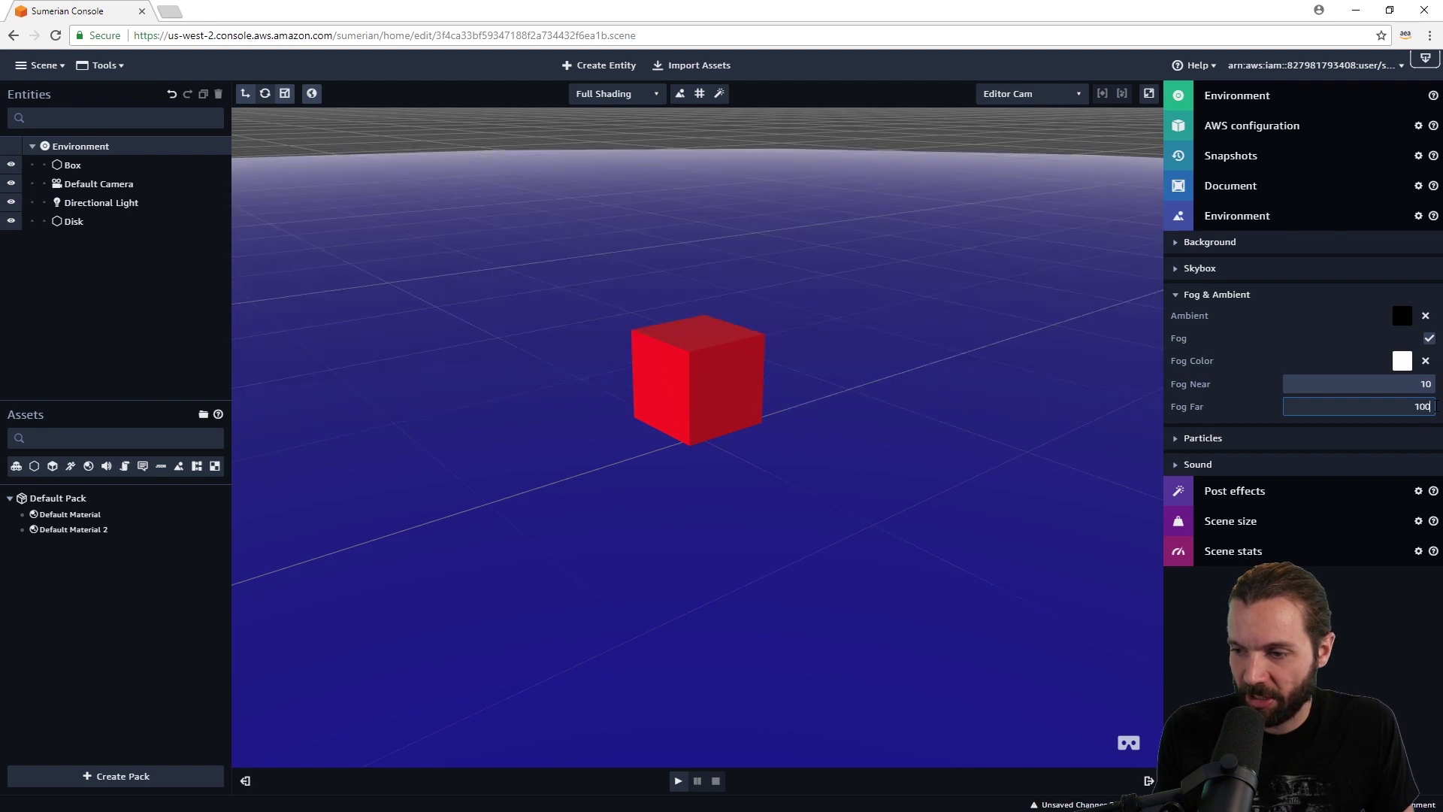
pyautogui.click(1426, 384)
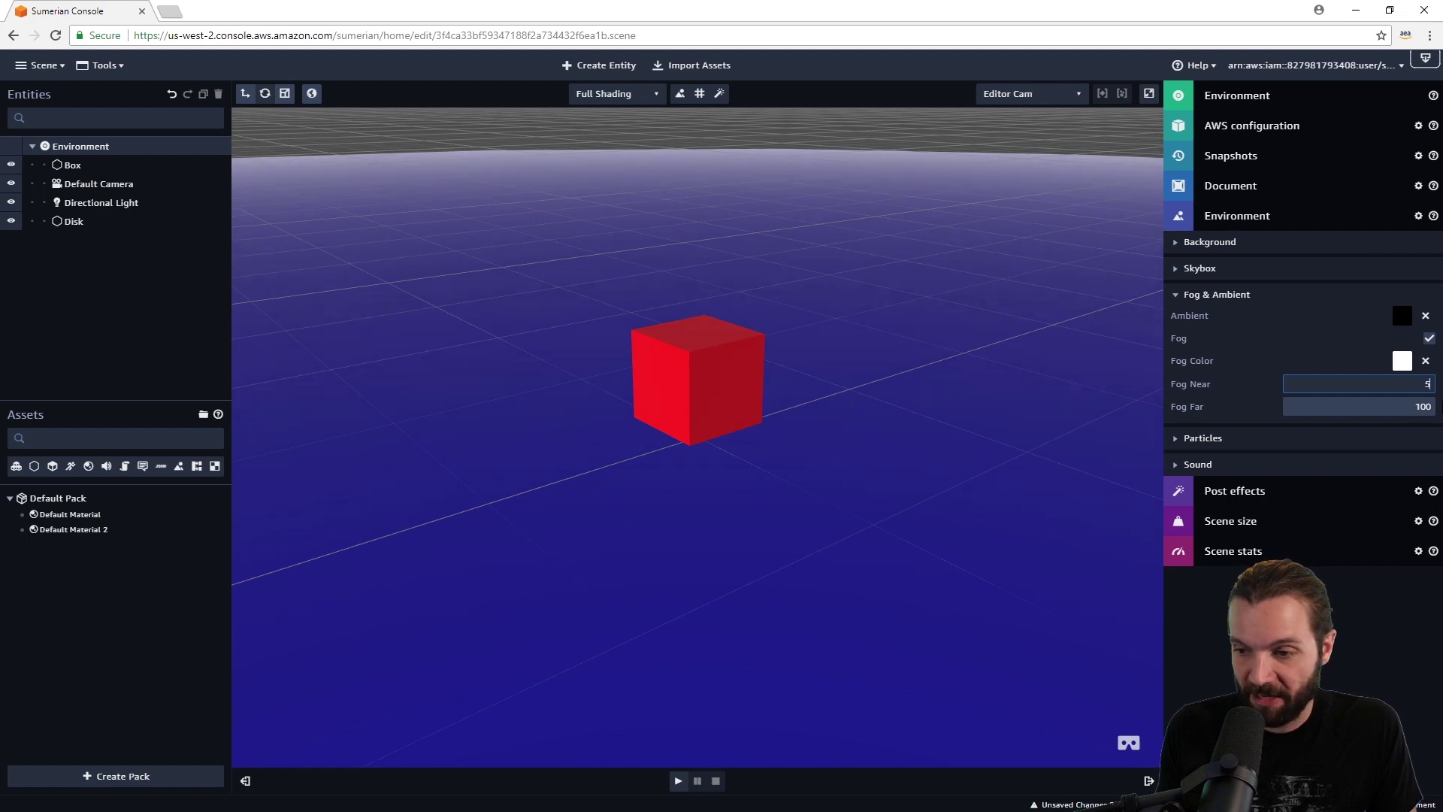
pyautogui.click(714, 466)
pyautogui.scroll(-4, 721, 458)
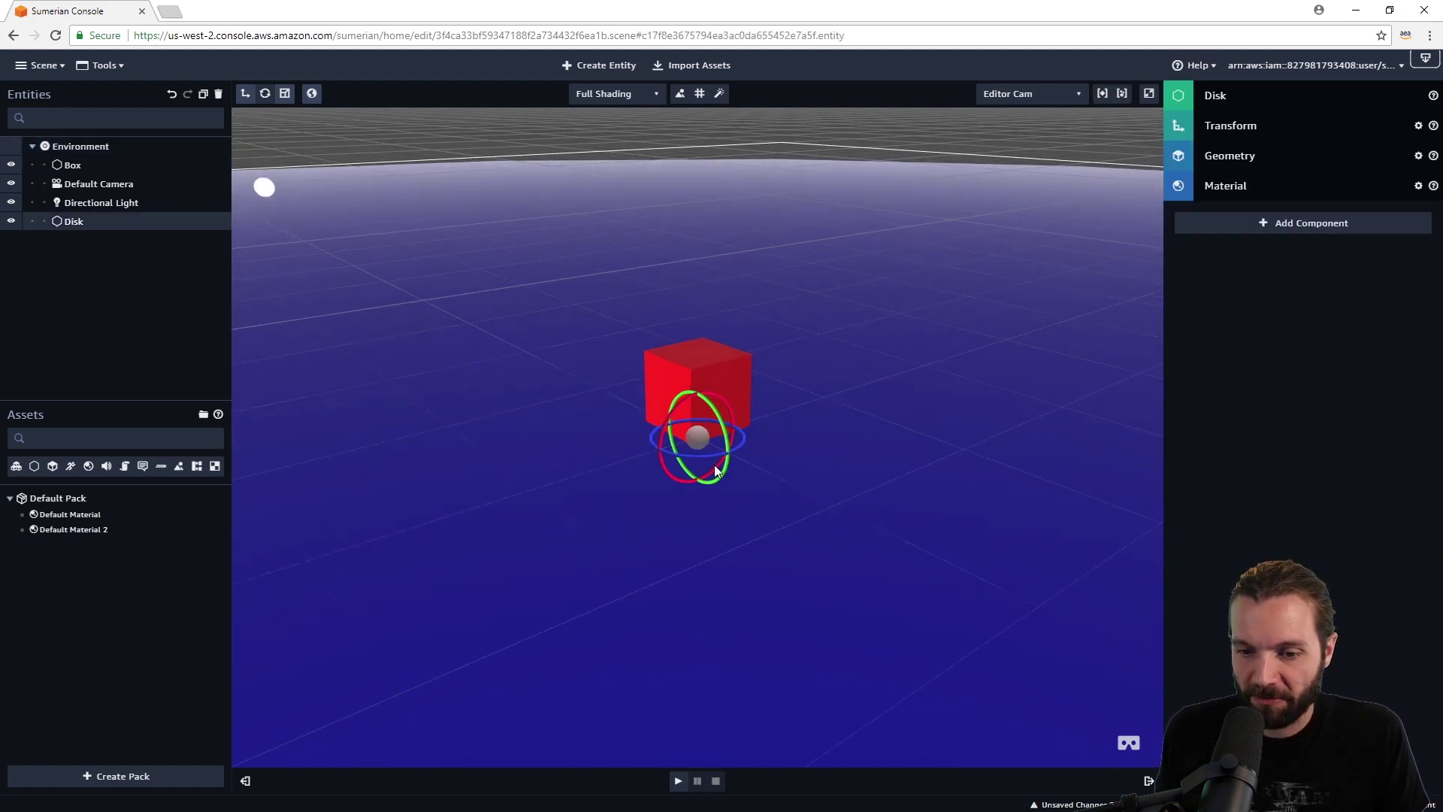
pyautogui.scroll(-2, 905, 512)
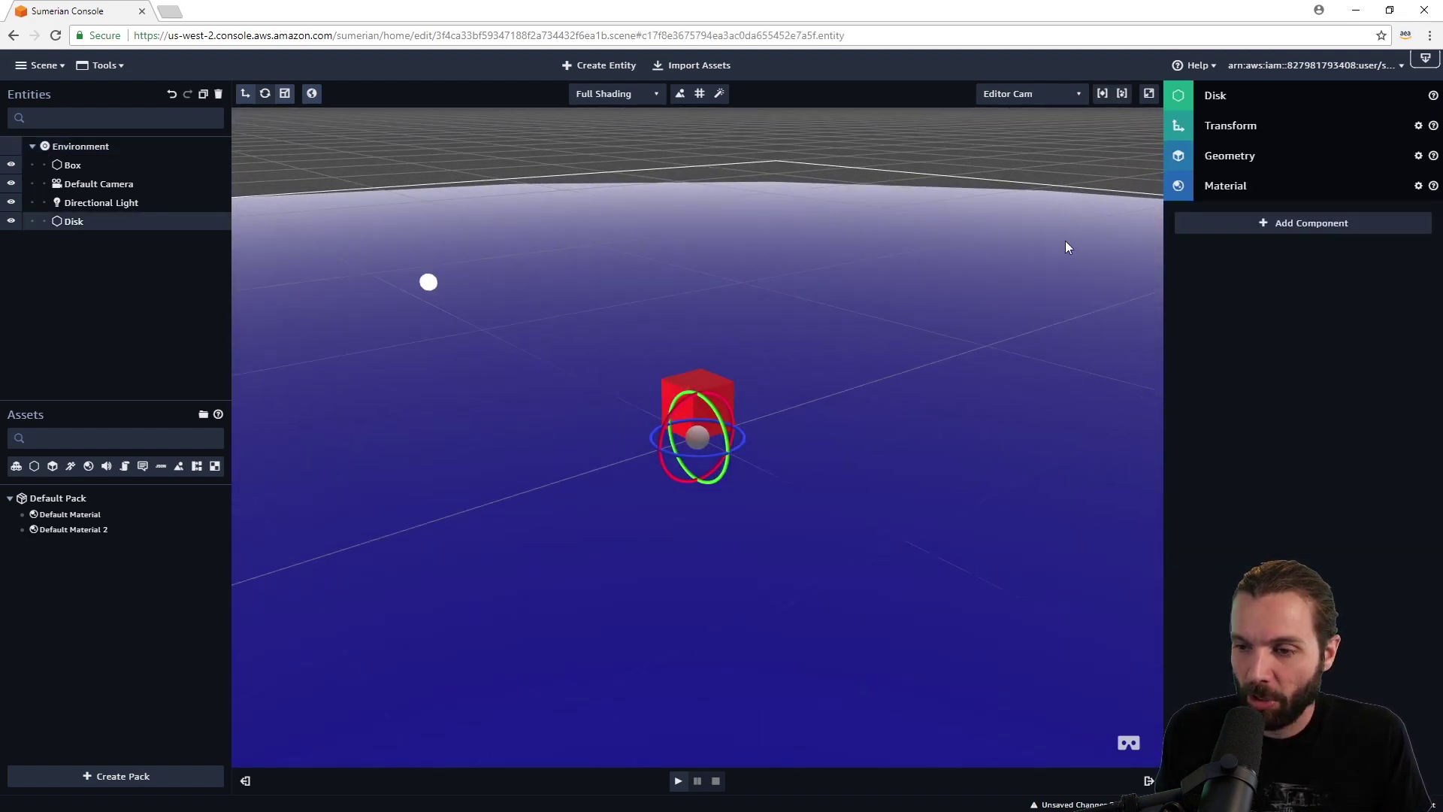
pyautogui.click(116, 146)
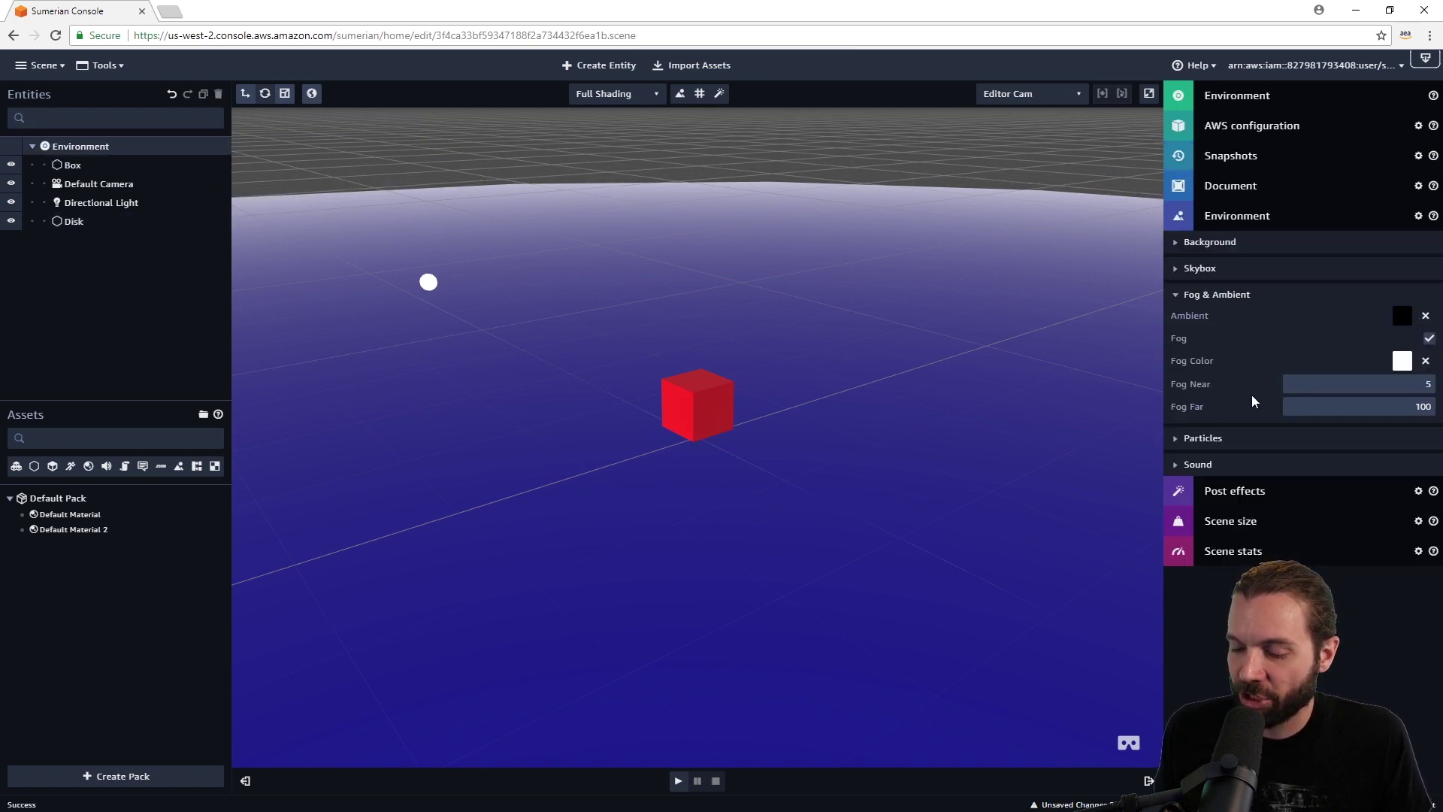
# Examine how the fog covers the box and disk from various distances and a lower viewing angle.
pyautogui.scroll(-6, 707, 482)
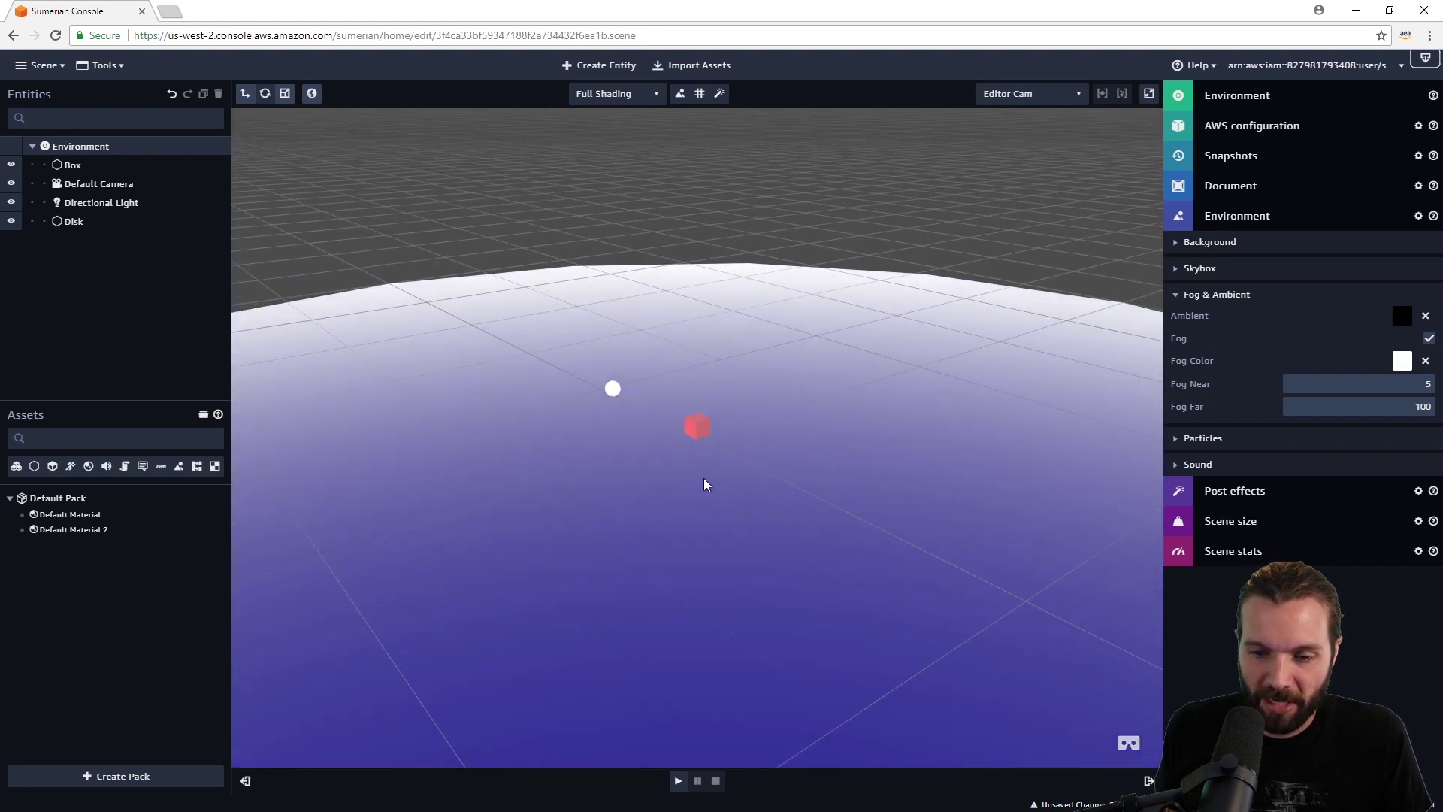
pyautogui.scroll(-5, 704, 481)
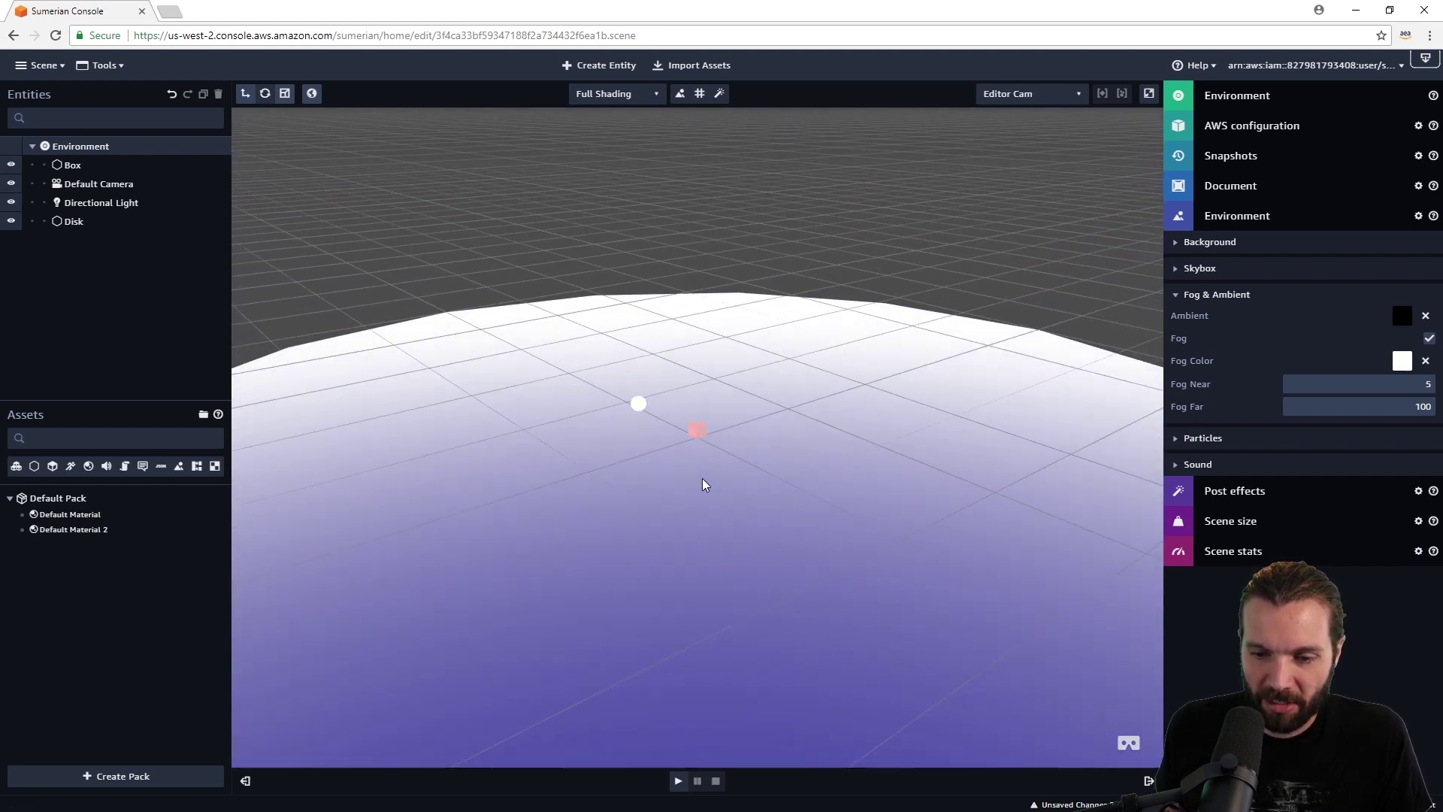
pyautogui.scroll(-5, 702, 478)
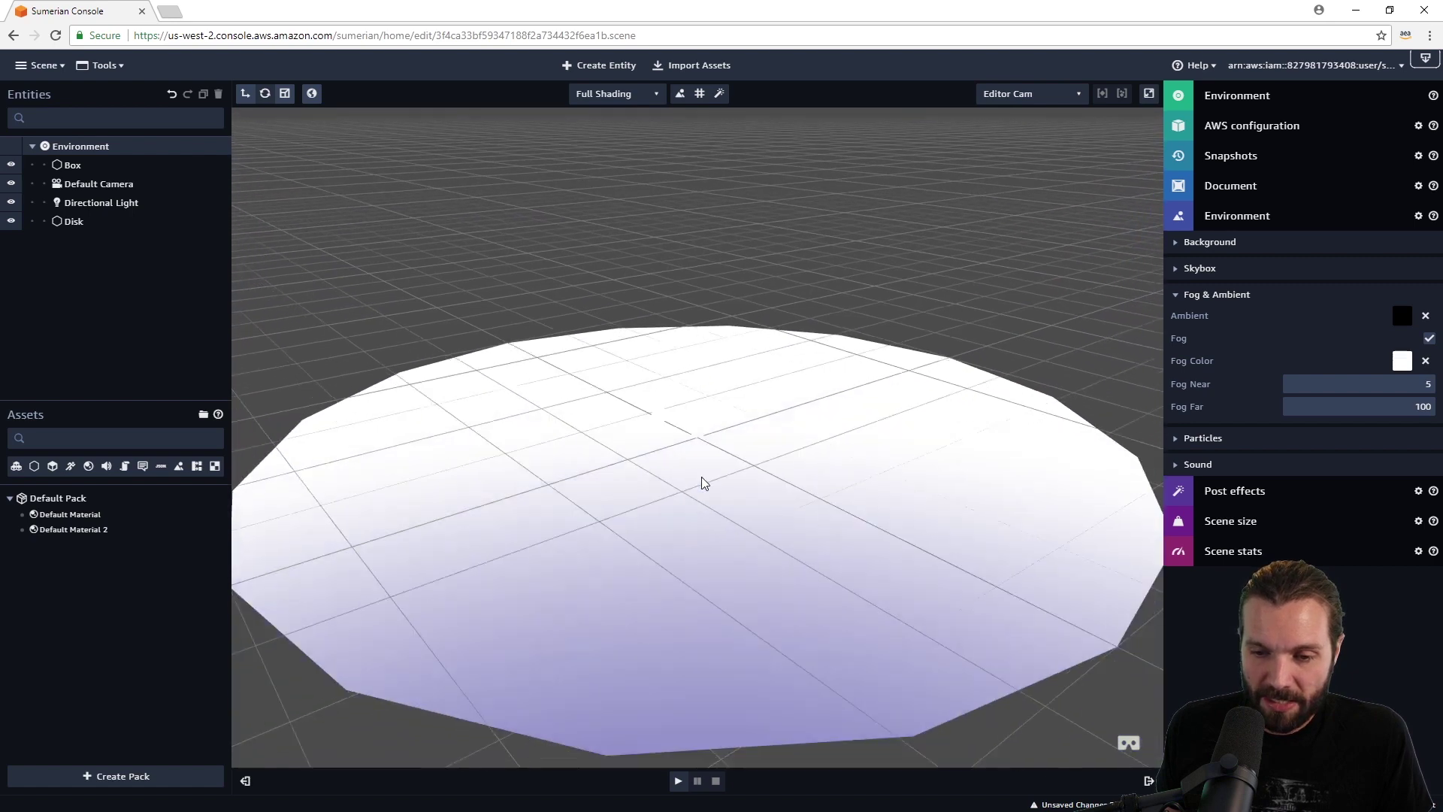
pyautogui.scroll(-3, 703, 482)
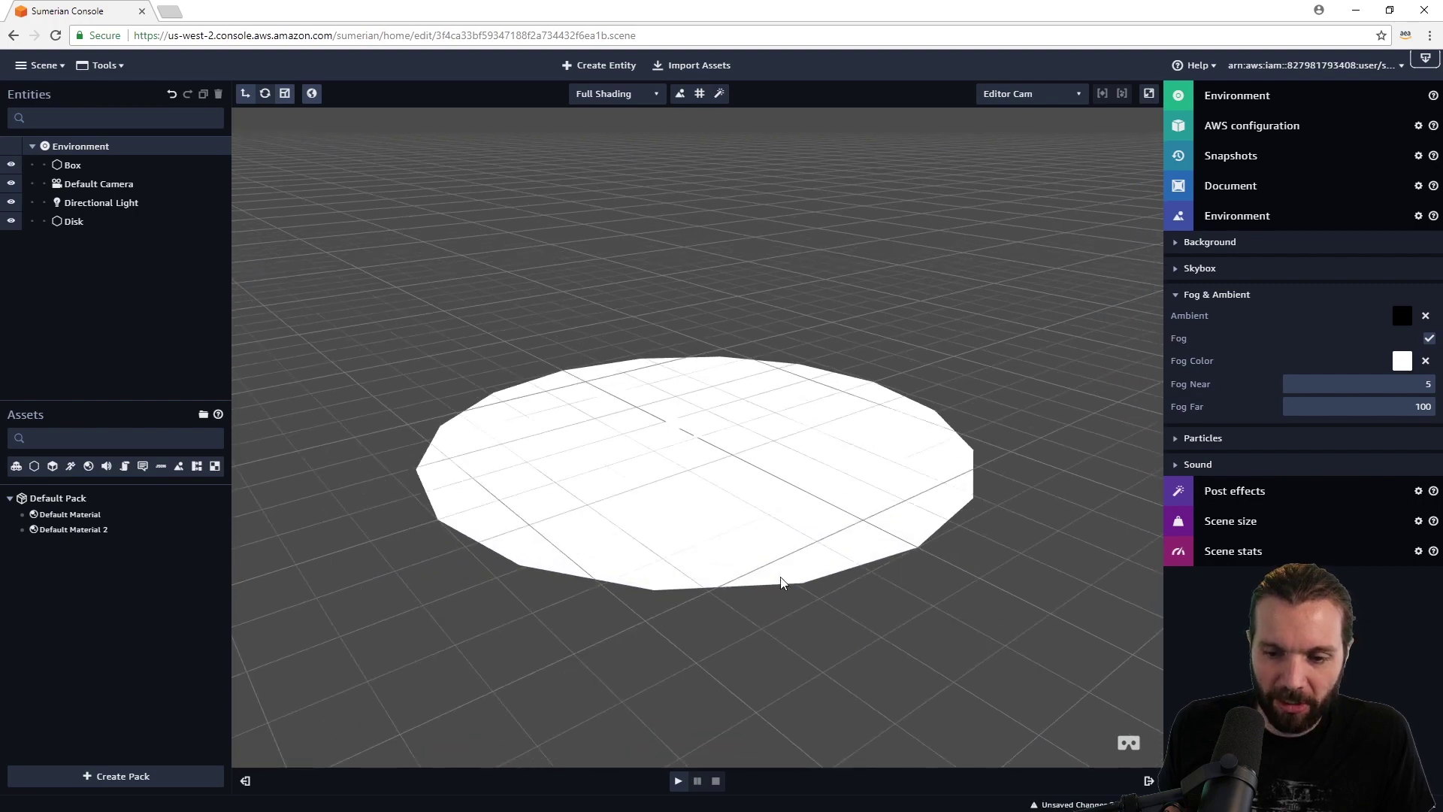
pyautogui.scroll(2, 775, 581)
pyautogui.scroll(5, 775, 580)
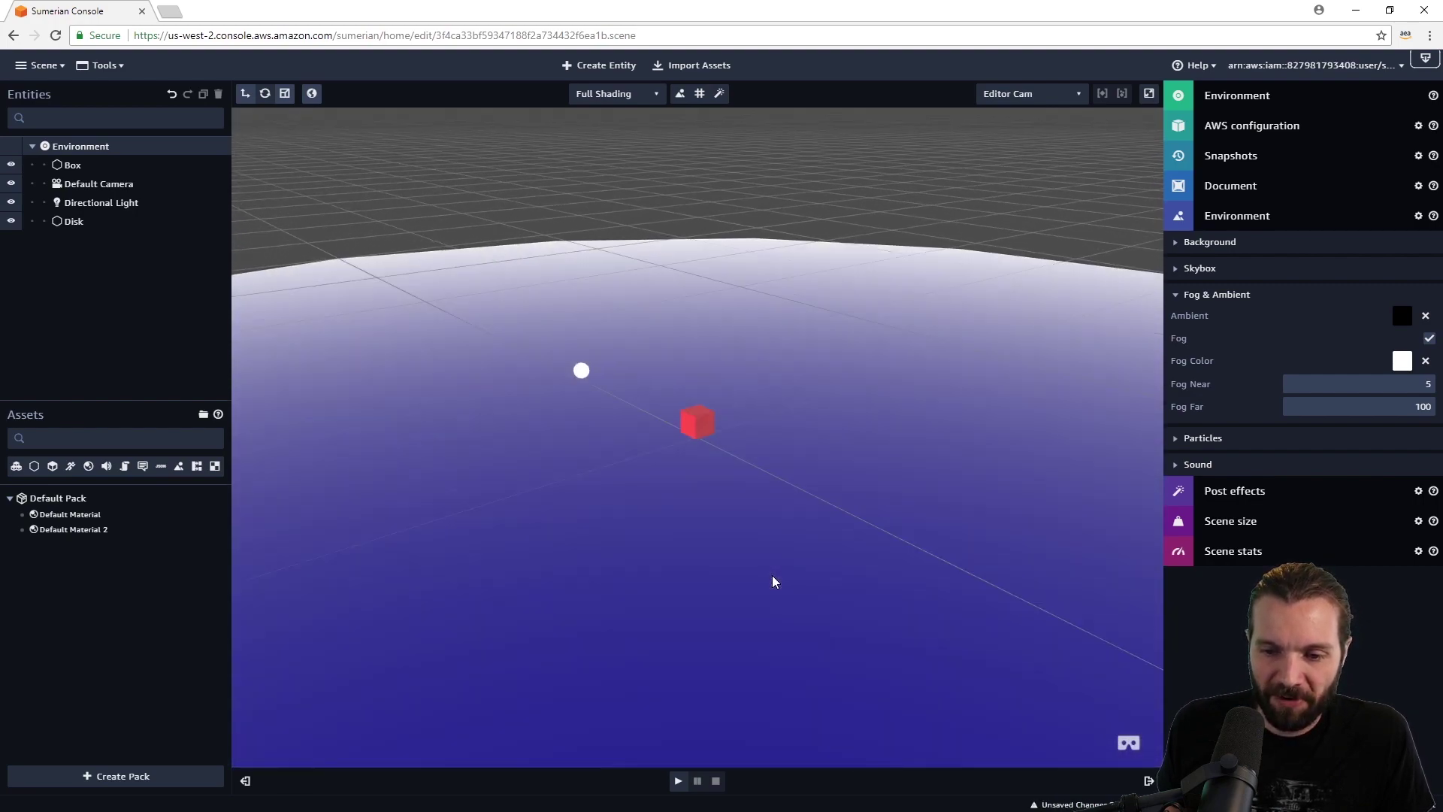
pyautogui.scroll(-3, 773, 581)
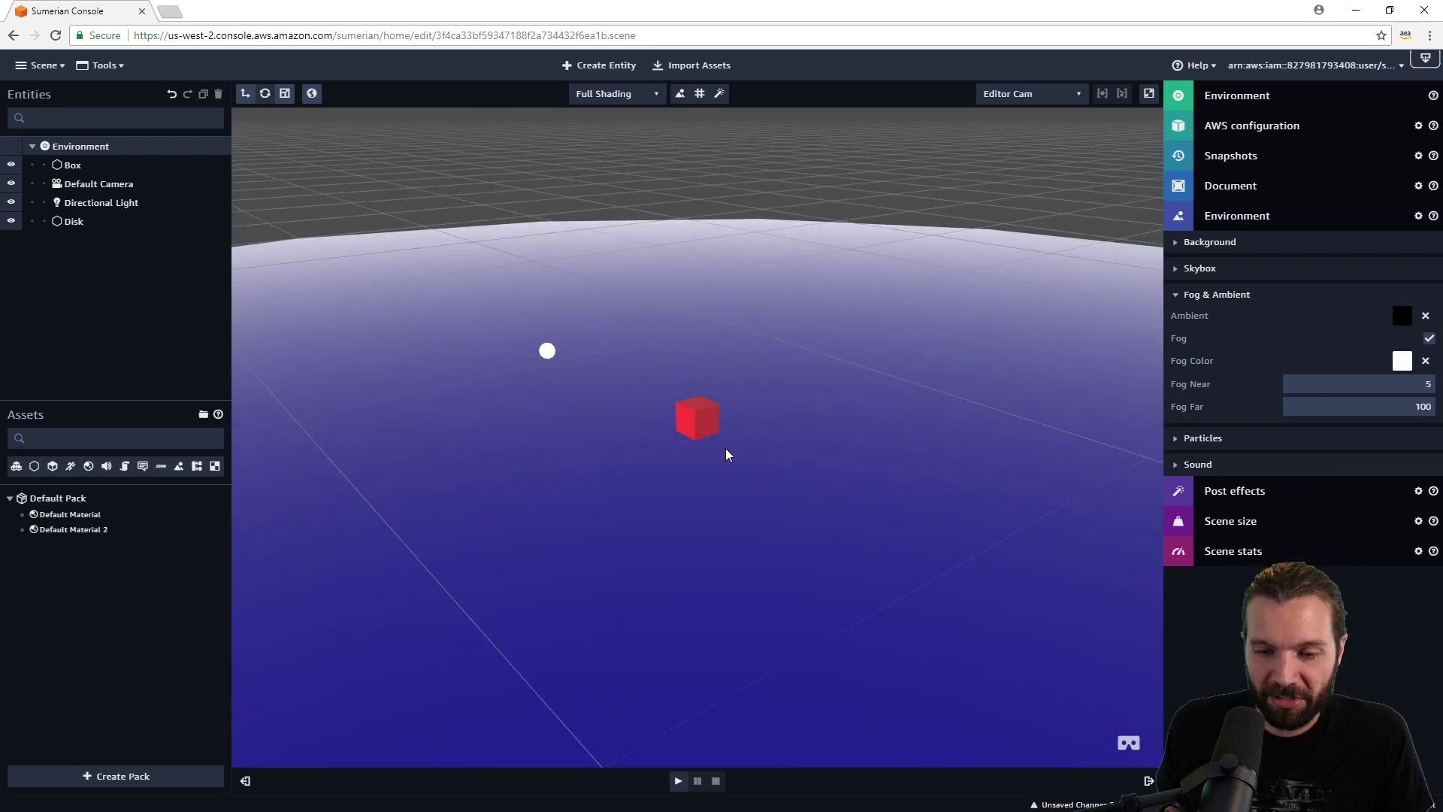
pyautogui.moveTo(787, 494); pyautogui.dragTo(787, 467)
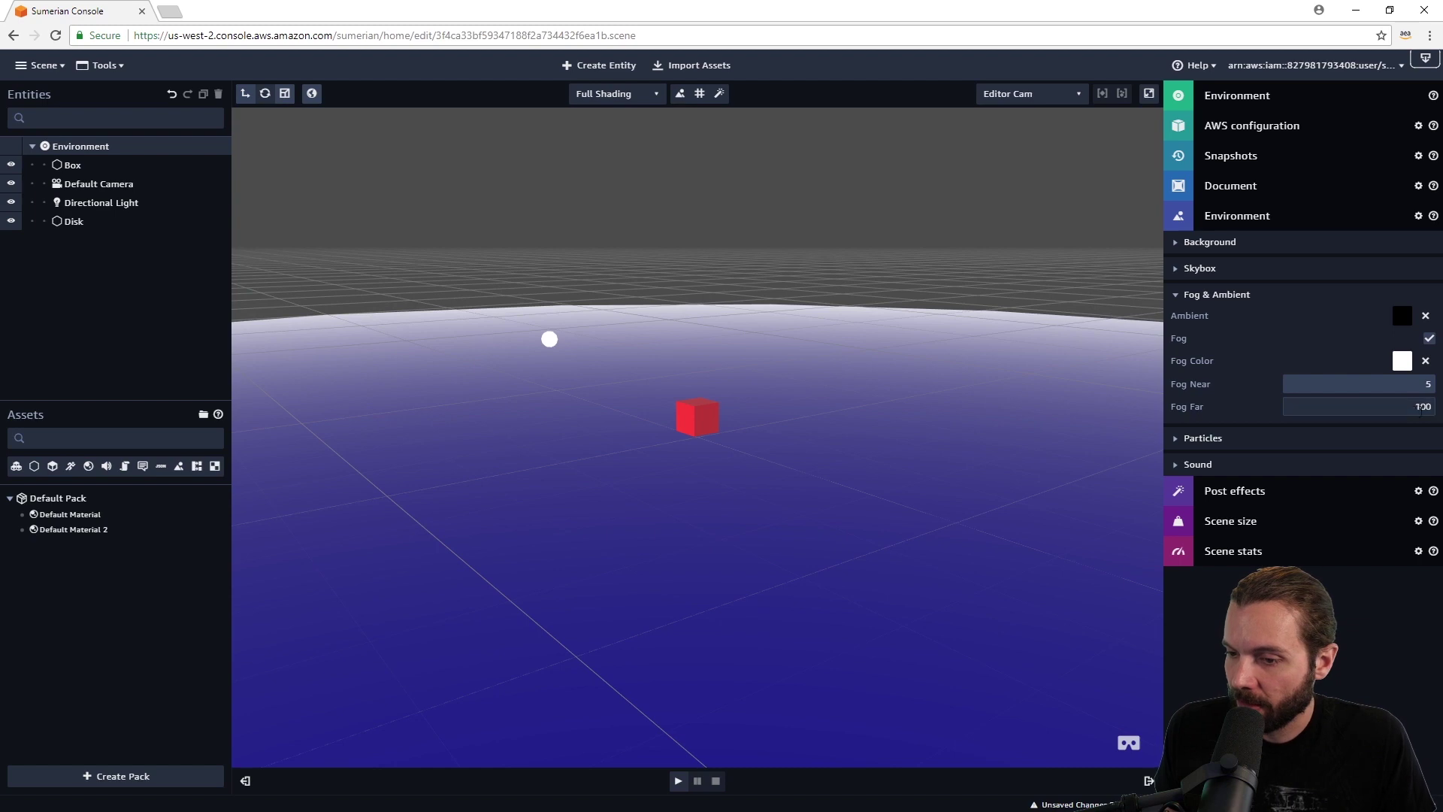
# Collapse Fog & Ambient, enable Snow in the environment's Particles settings, and play the scene.
pyautogui.click(1176, 297)
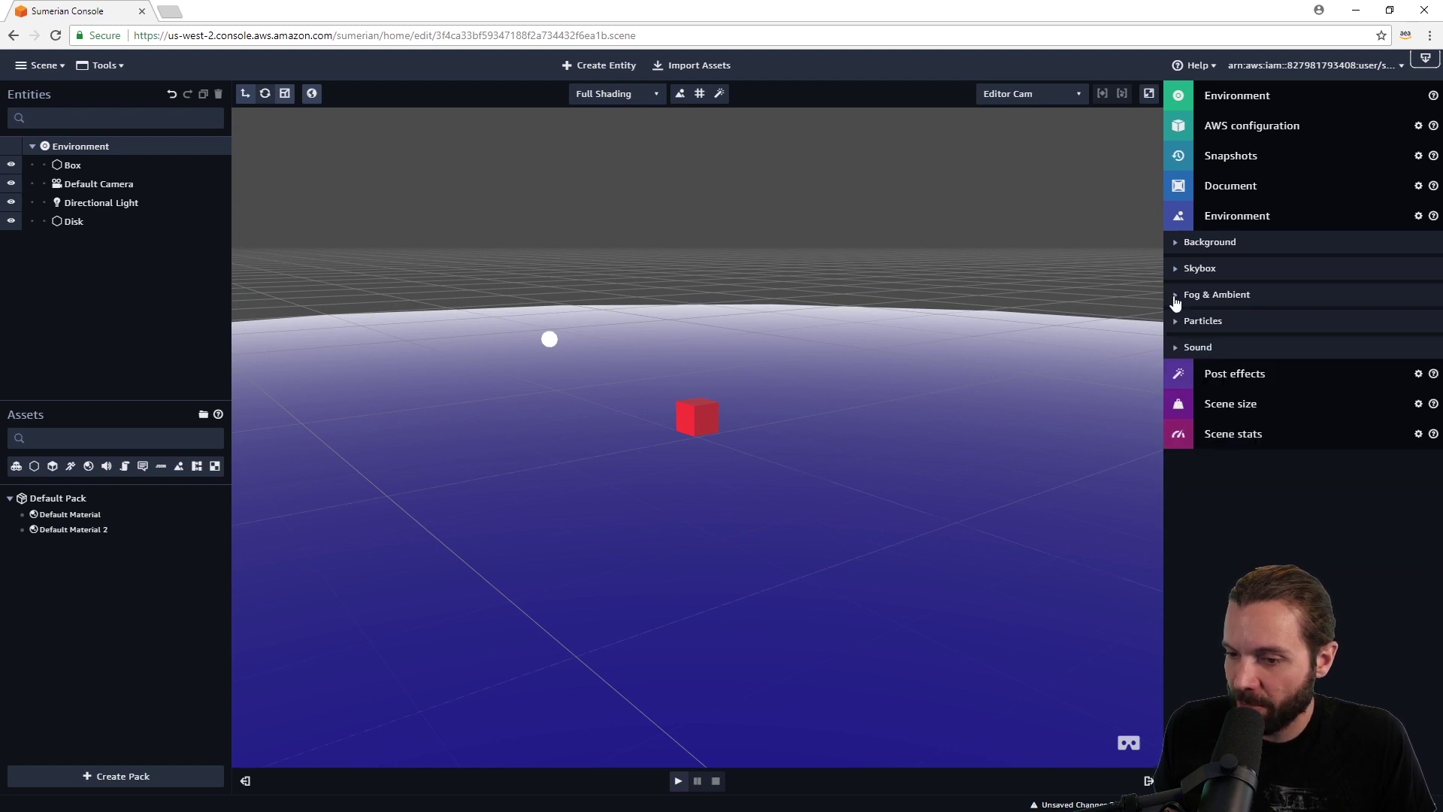
pyautogui.click(1177, 323)
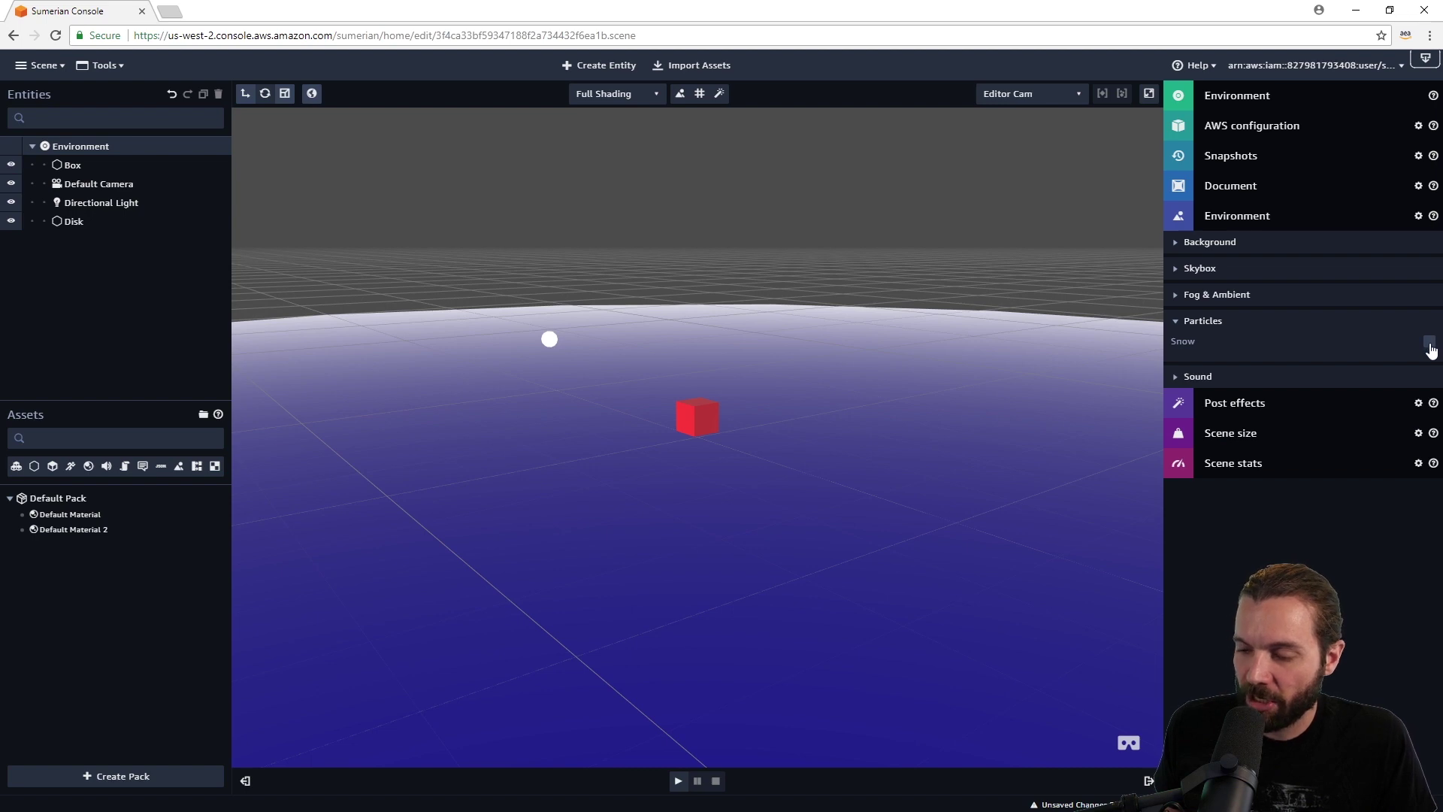
pyautogui.click(1428, 343)
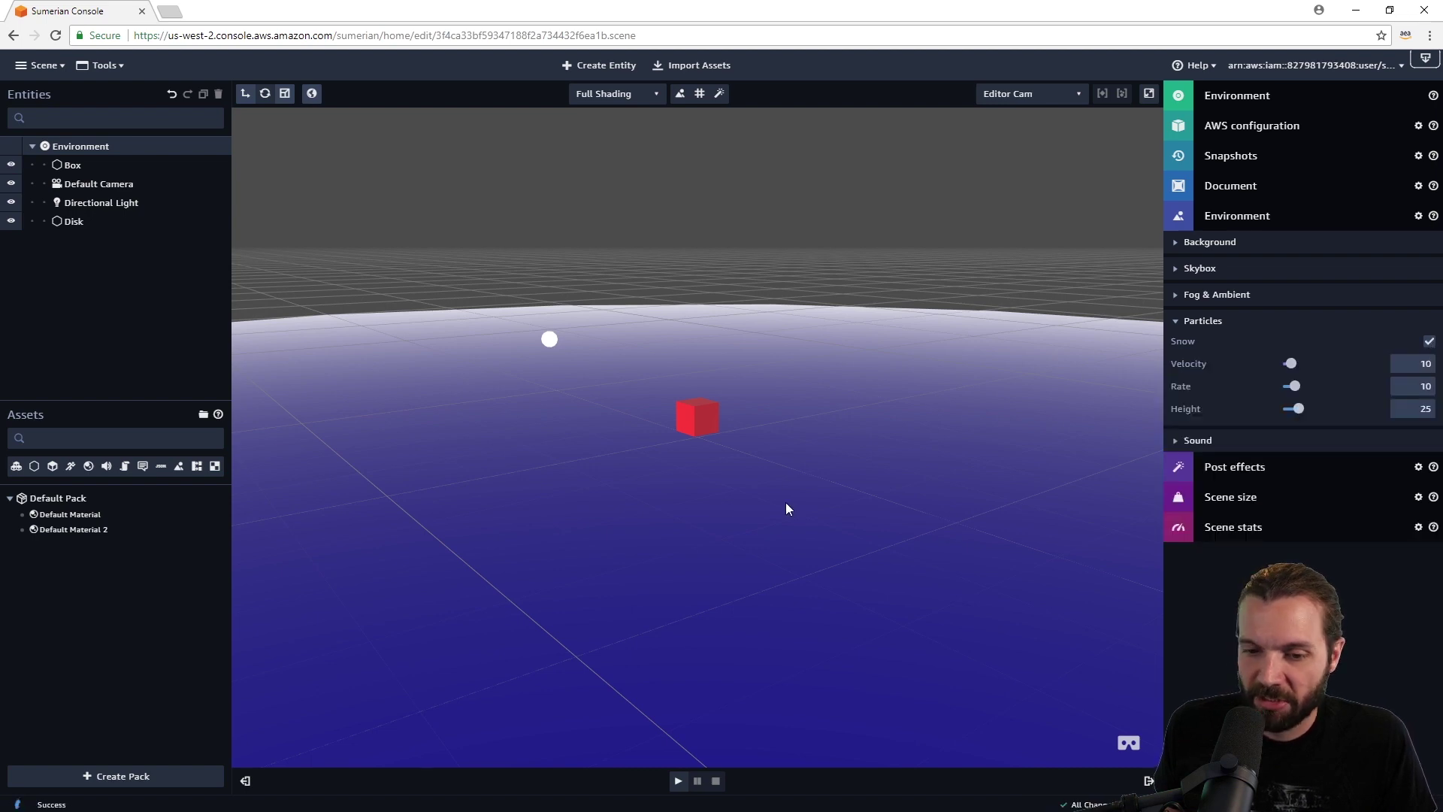
pyautogui.moveTo(1012, 489); pyautogui.dragTo(947, 505)
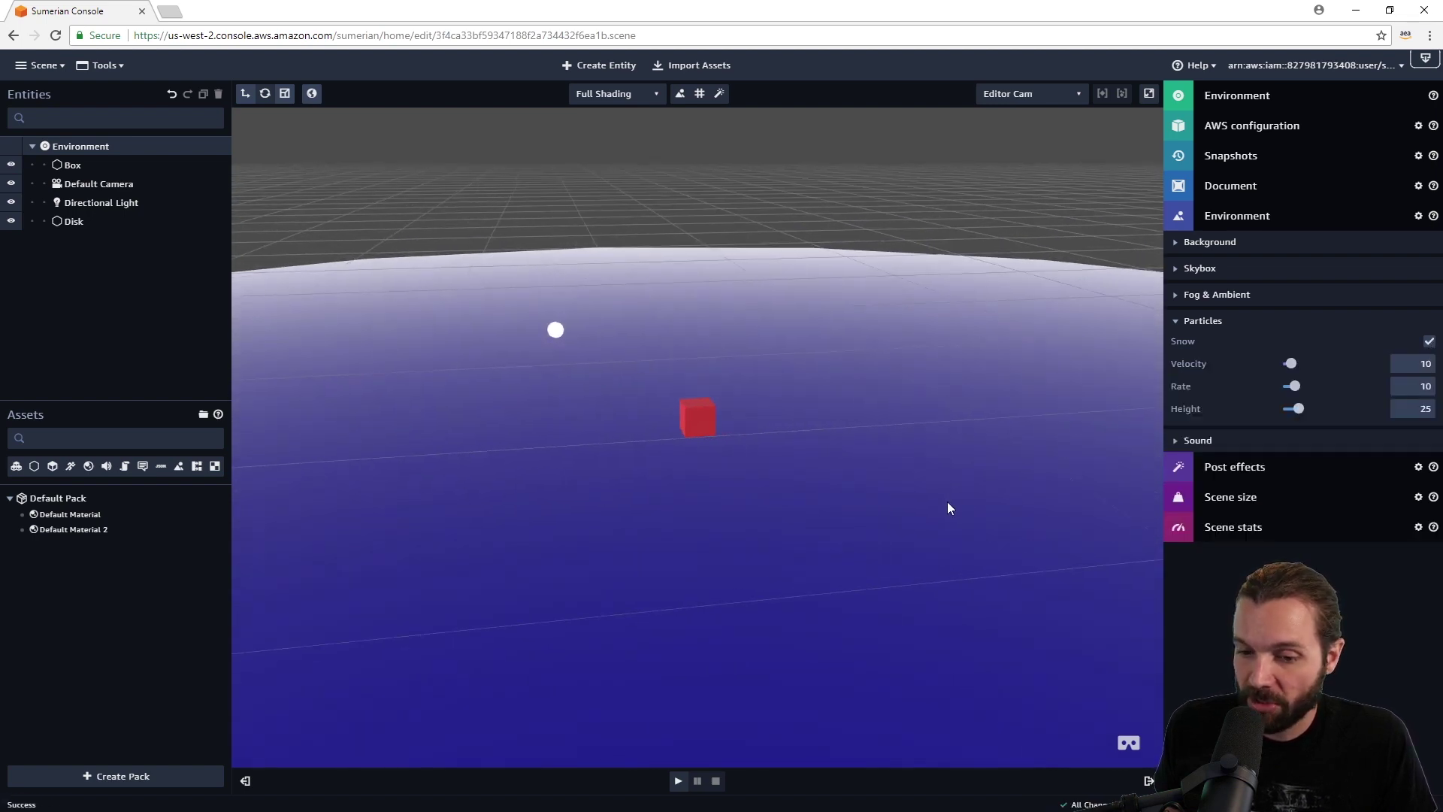
pyautogui.click(677, 782)
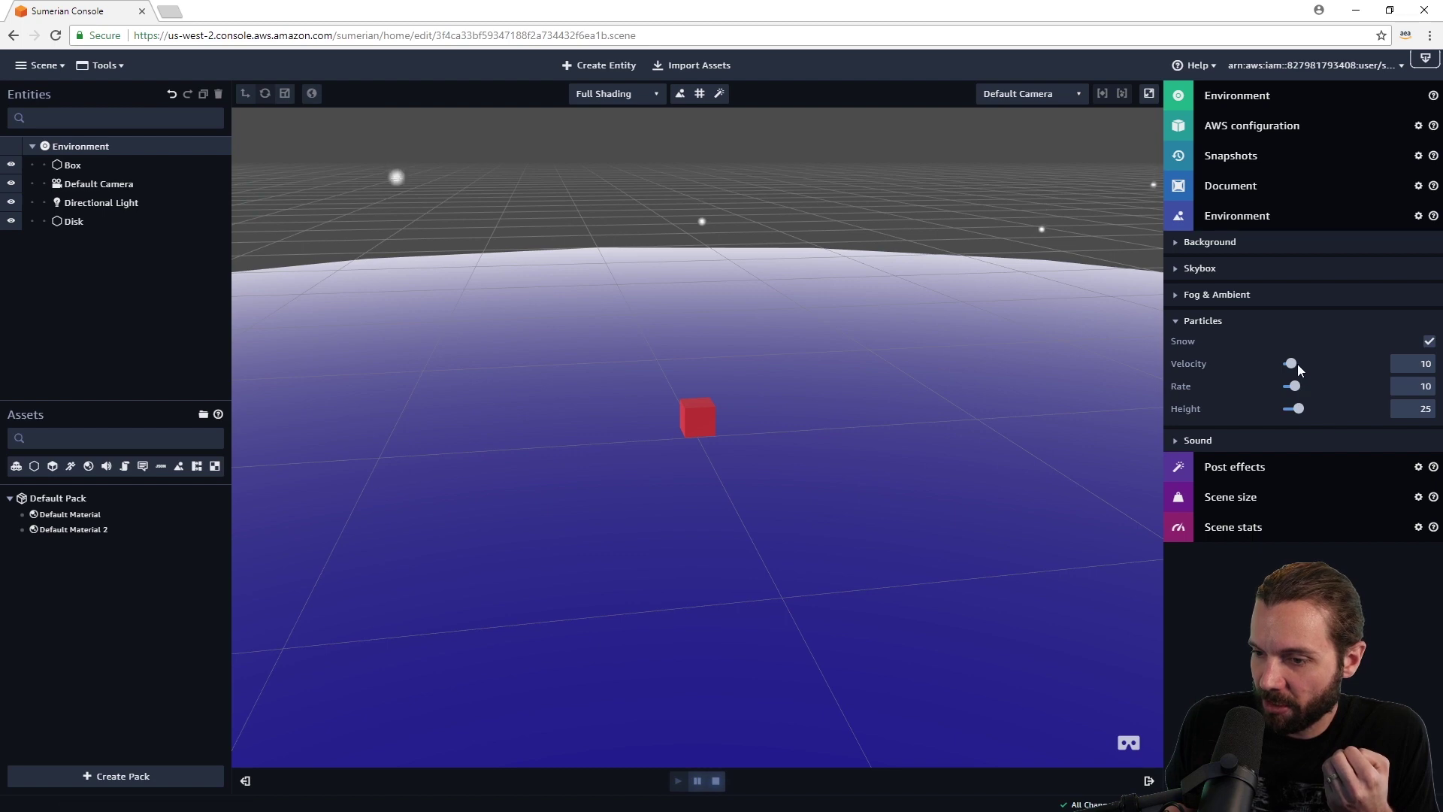
# Set the snow's velocity to 38.84, rate to 20 and height to 39.17, and view the snowfall around the box.
pyautogui.moveTo(1297, 364); pyautogui.dragTo(1313, 415)
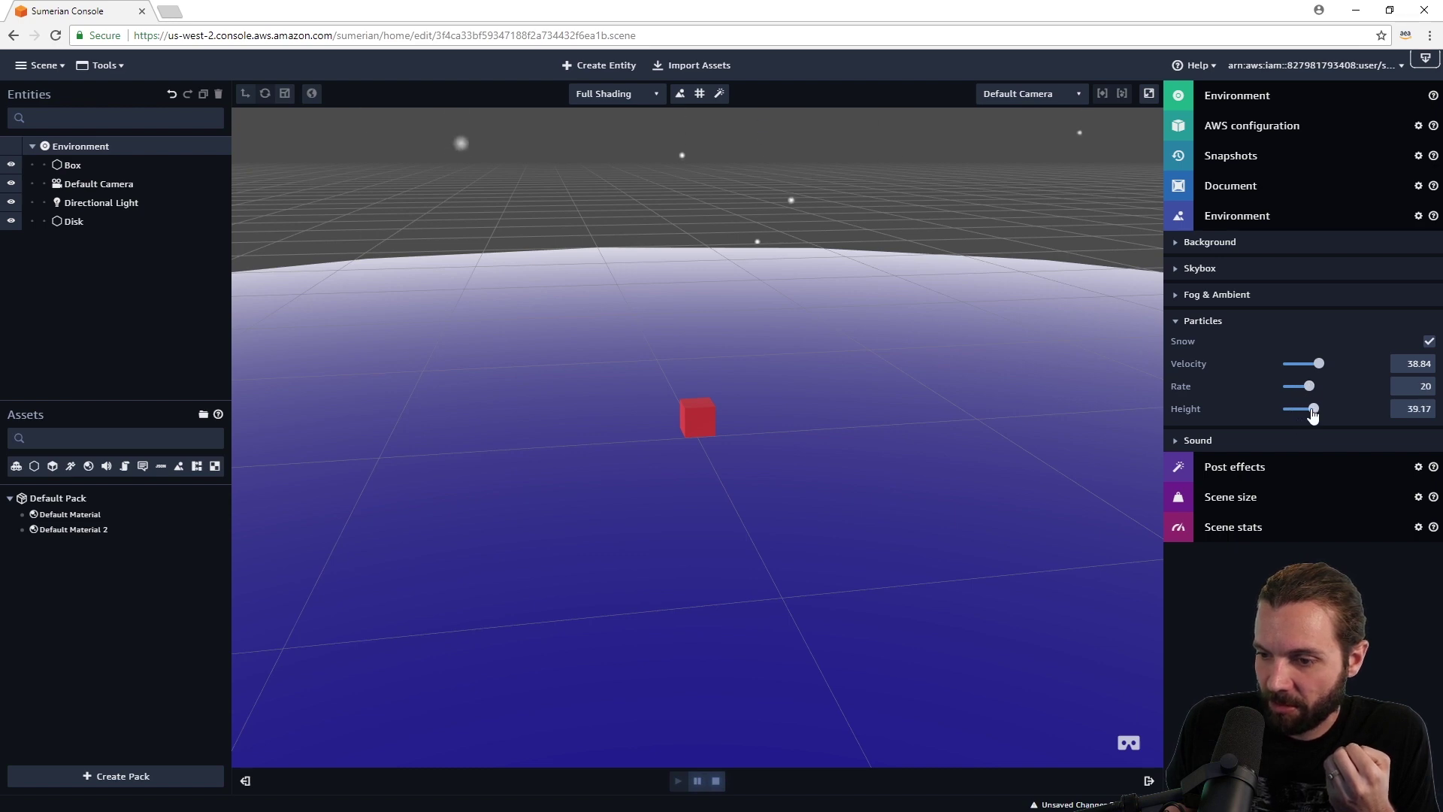
pyautogui.moveTo(919, 356); pyautogui.dragTo(903, 350, button='middle')
pyautogui.moveTo(904, 351); pyautogui.dragTo(692, 607)
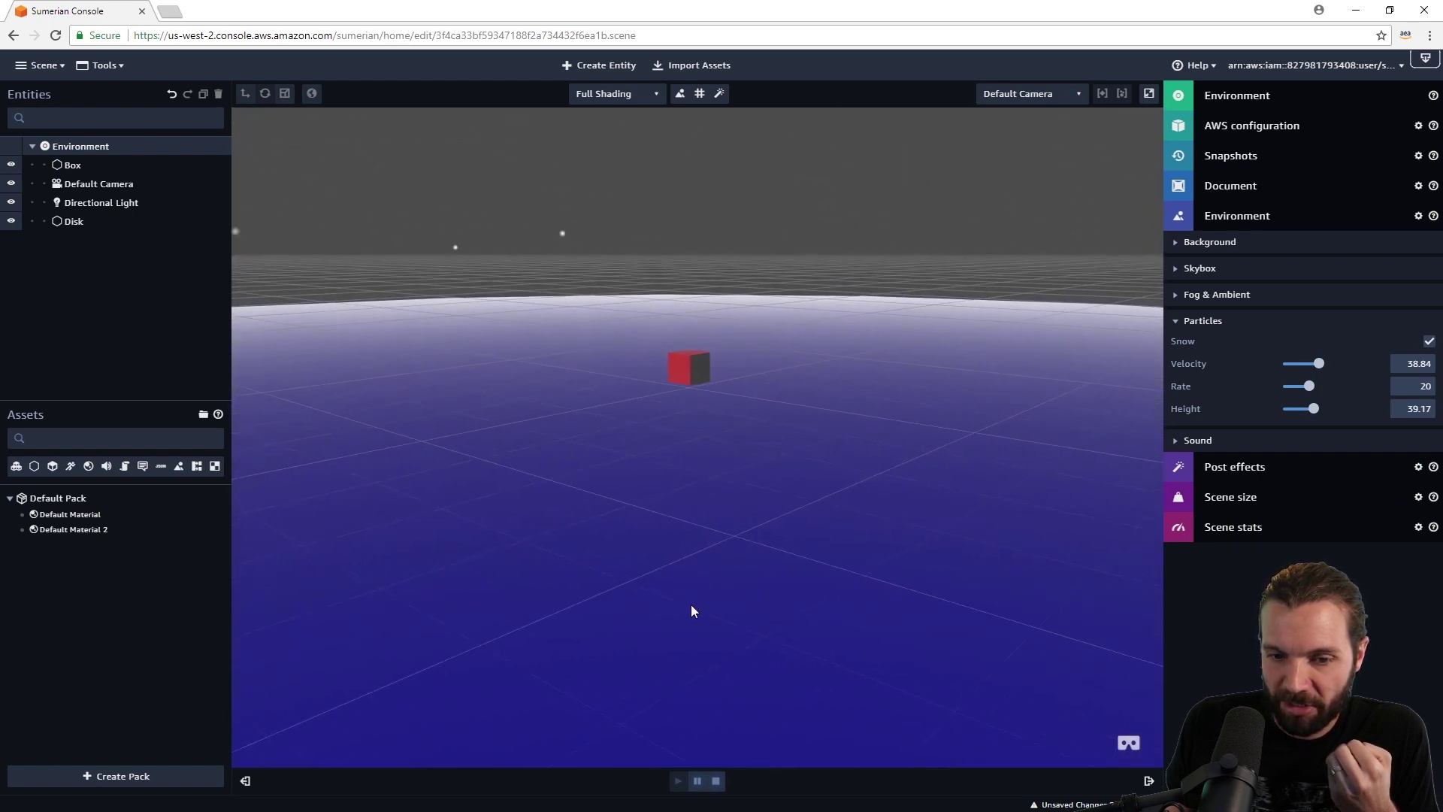
# Collapse Particles, review the environment's Sound settings, and look over the scene from another angle.
pyautogui.click(1175, 321)
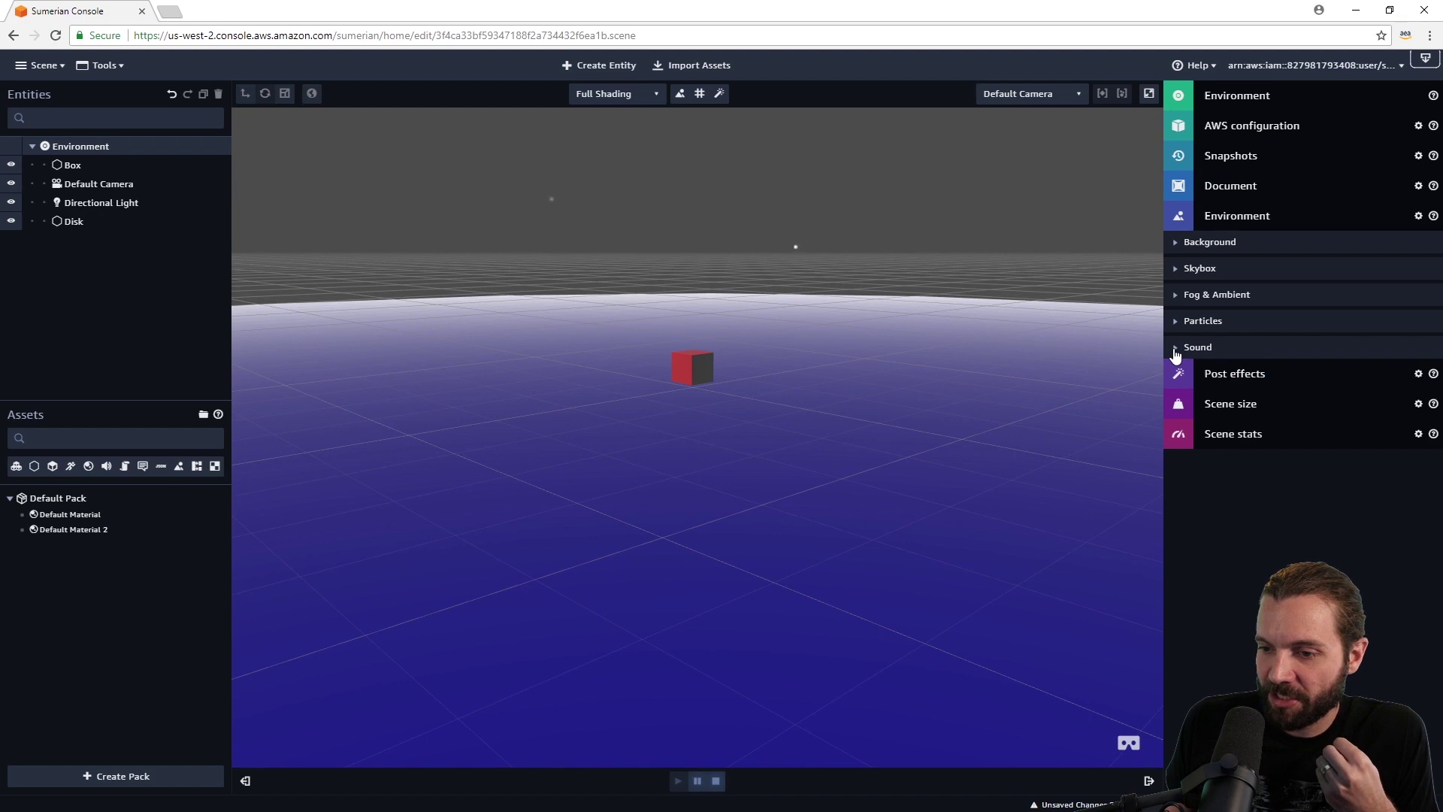
pyautogui.click(1176, 350)
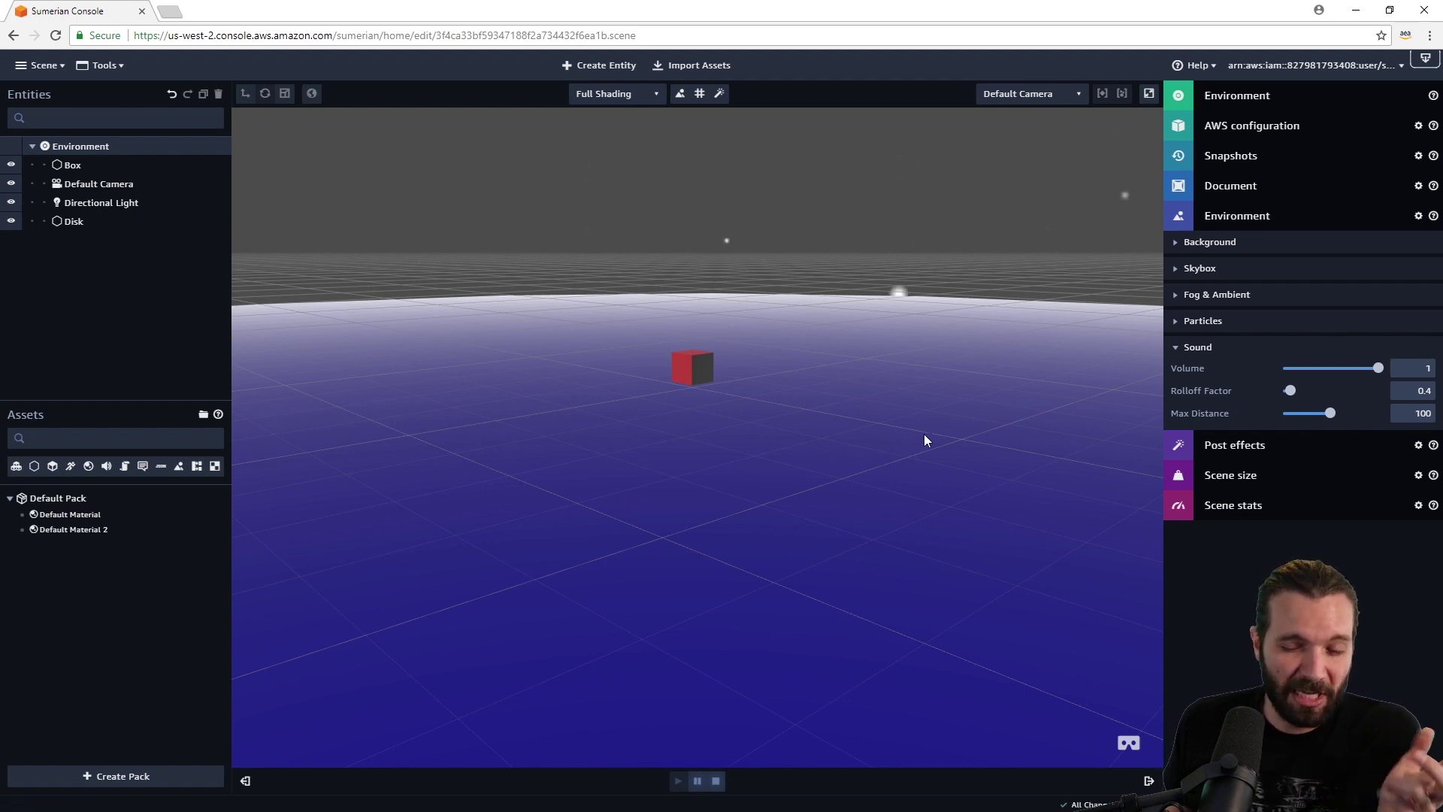
pyautogui.click(1177, 352)
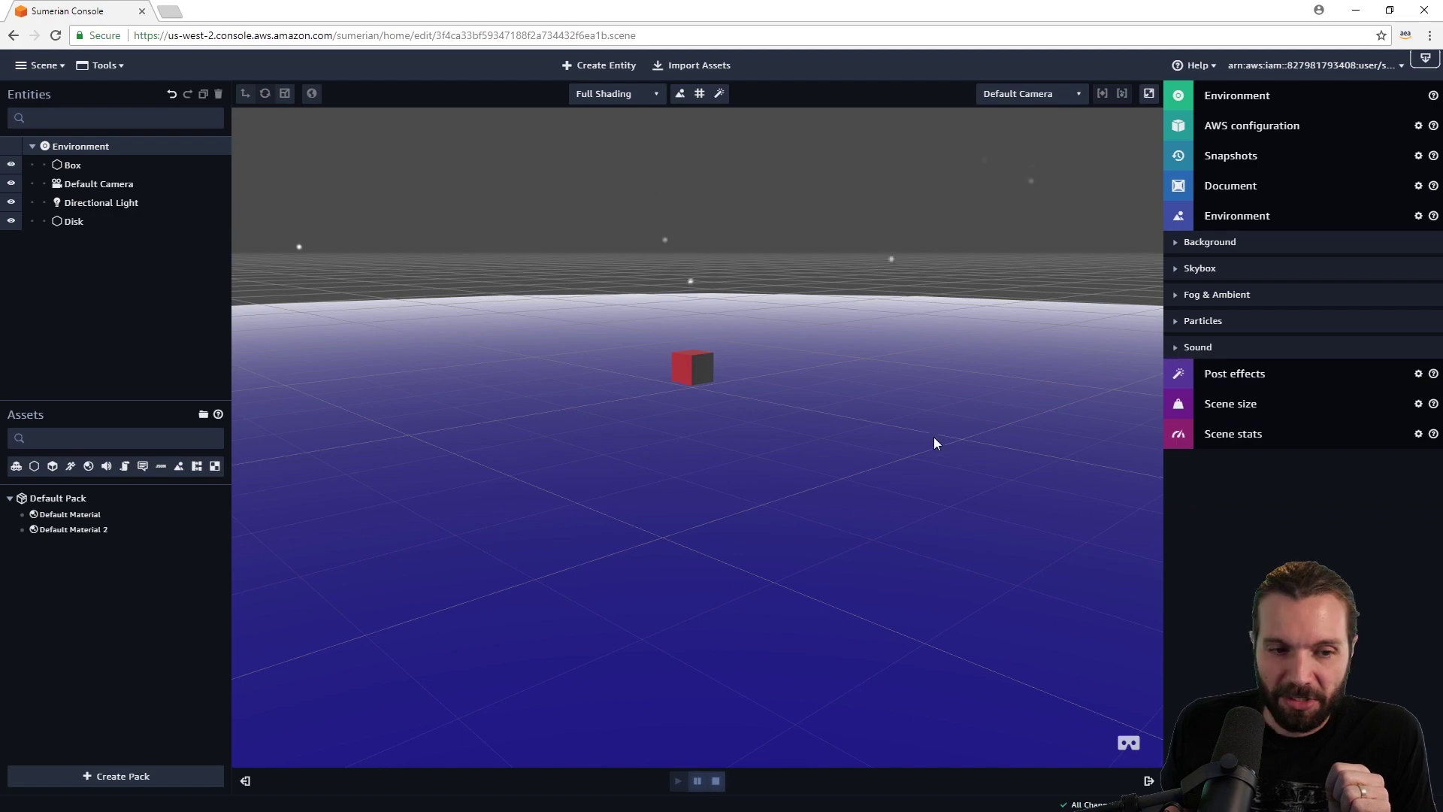
pyautogui.moveTo(937, 436); pyautogui.dragTo(707, 519)
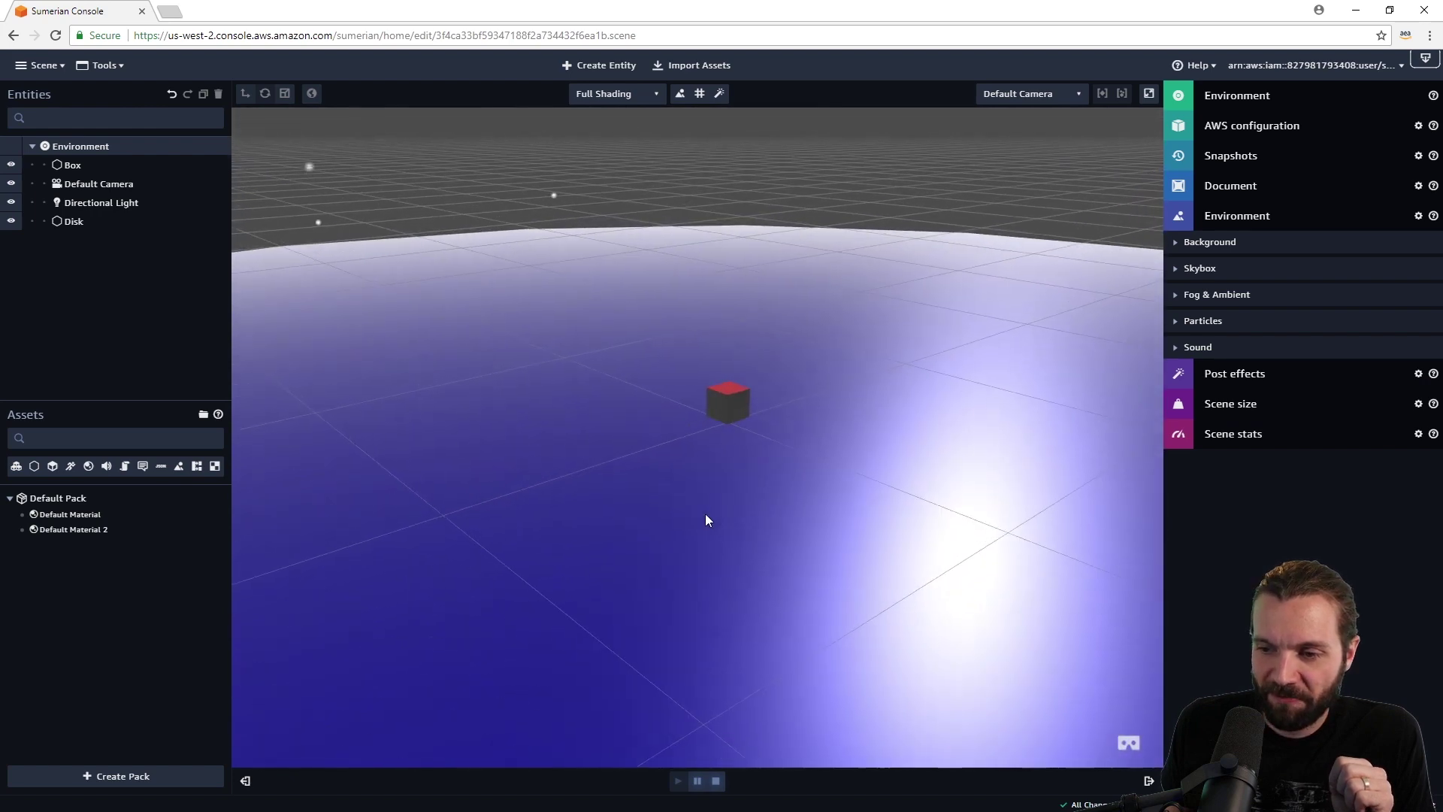